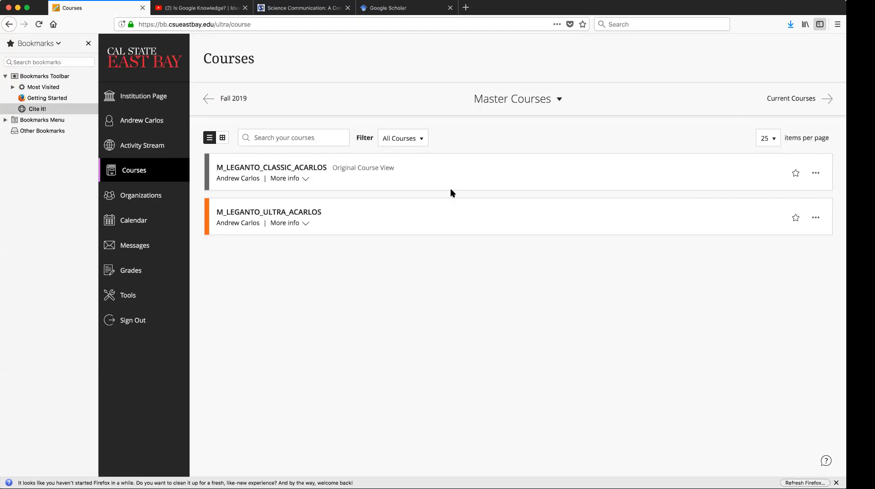
Open Leganto from the course tools of the Original Course View master course and go to the reading lists overview.
left_click(303, 169)
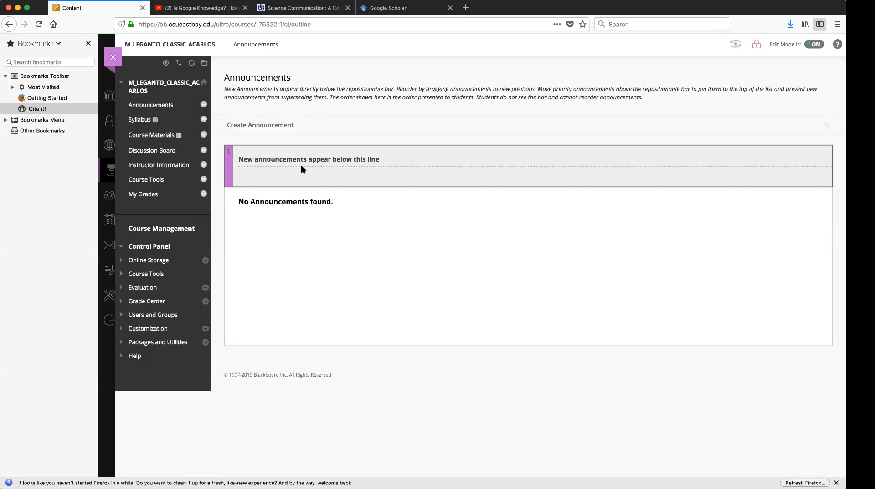
left_click(158, 182)
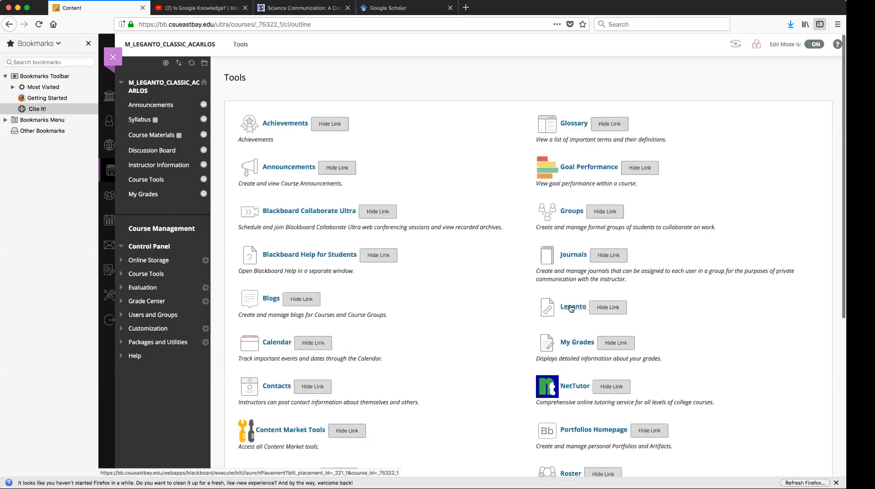
left_click(571, 309)
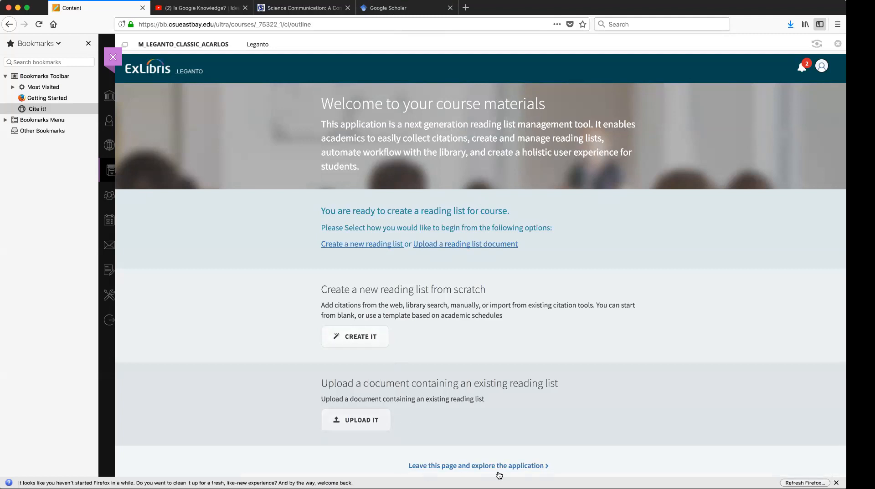
left_click(474, 467)
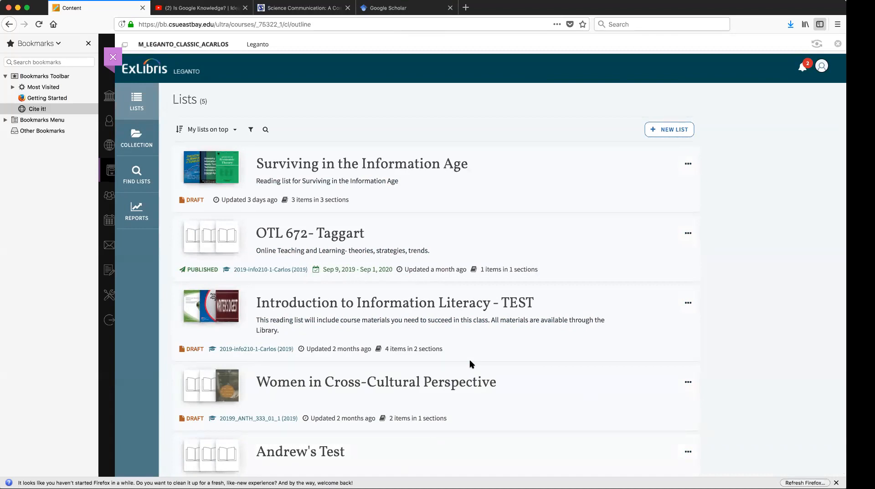
scroll(397, 343, "down", 2)
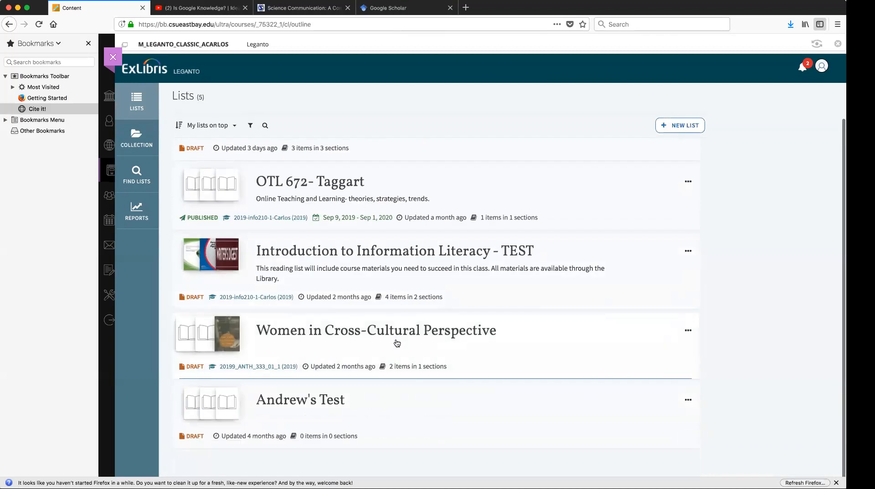
scroll(397, 344, "up", 2)
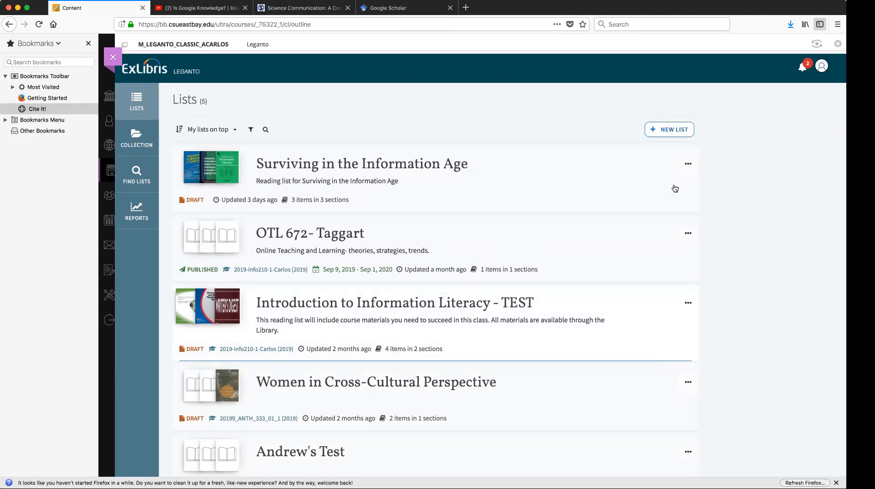
Create a reading list titled "Engaging With Information" from the Blank template, without associating it to a course for now.
left_click(670, 131)
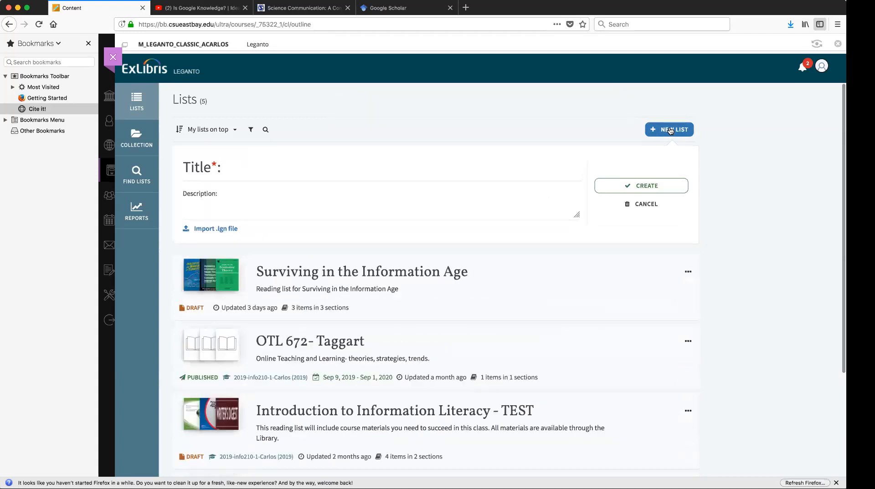
left_click(428, 171)
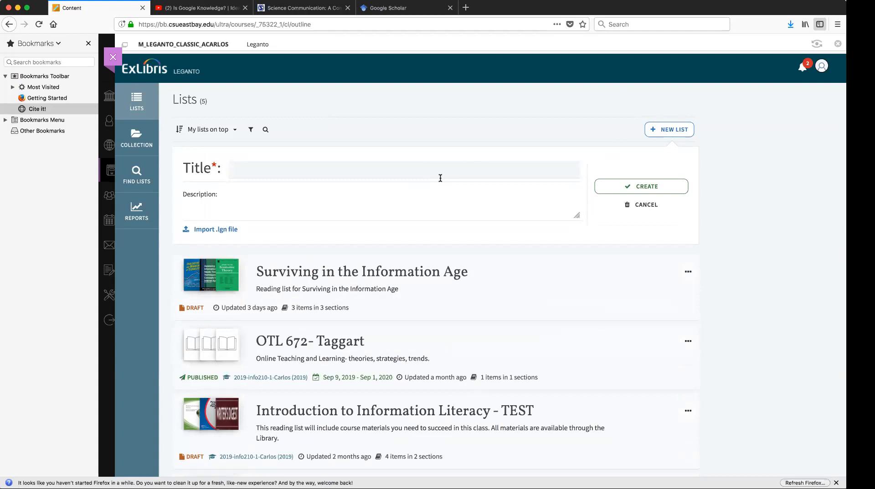
type("Engaging With Information")
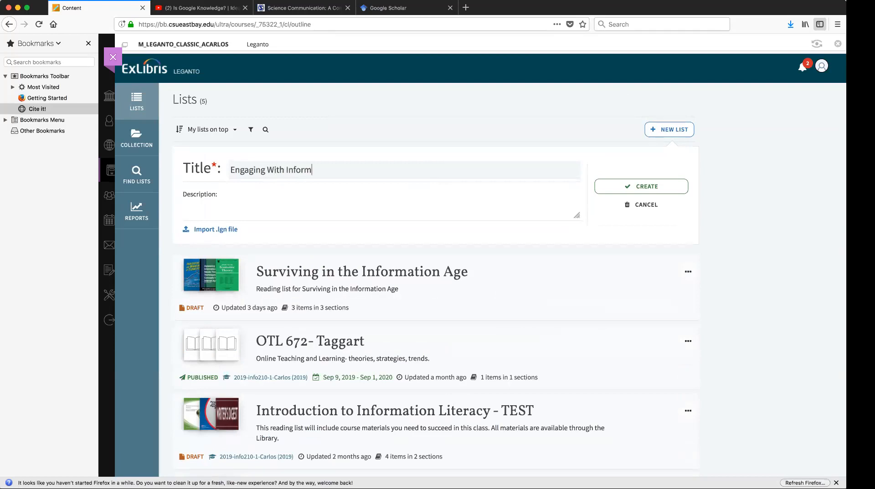
left_click(664, 183)
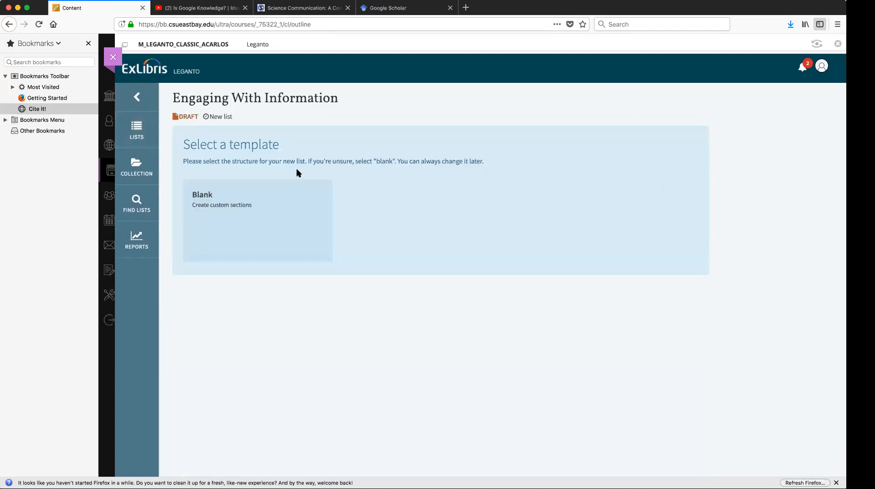
left_click(244, 206)
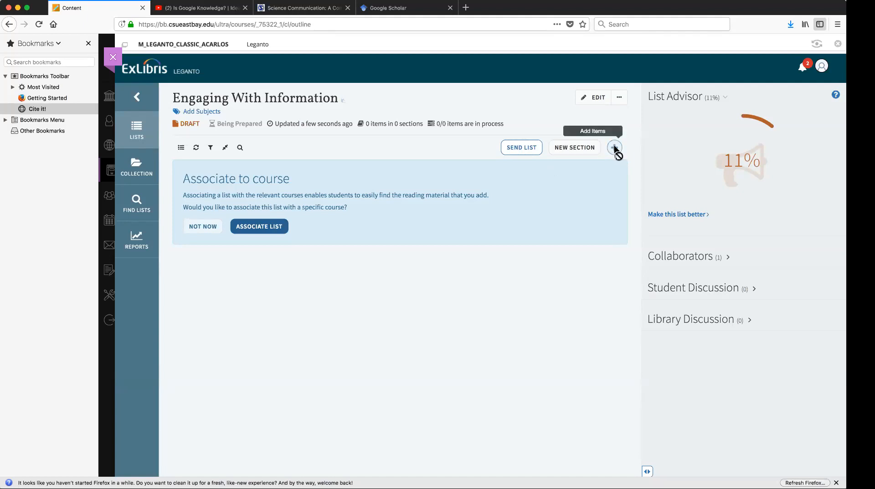
left_click(203, 226)
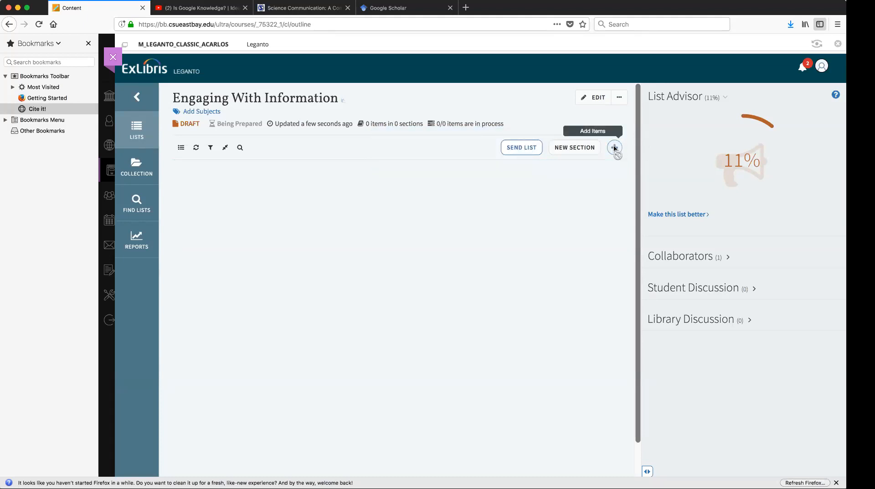
Create a section titled "Module One" in the reading list.
left_click(579, 148)
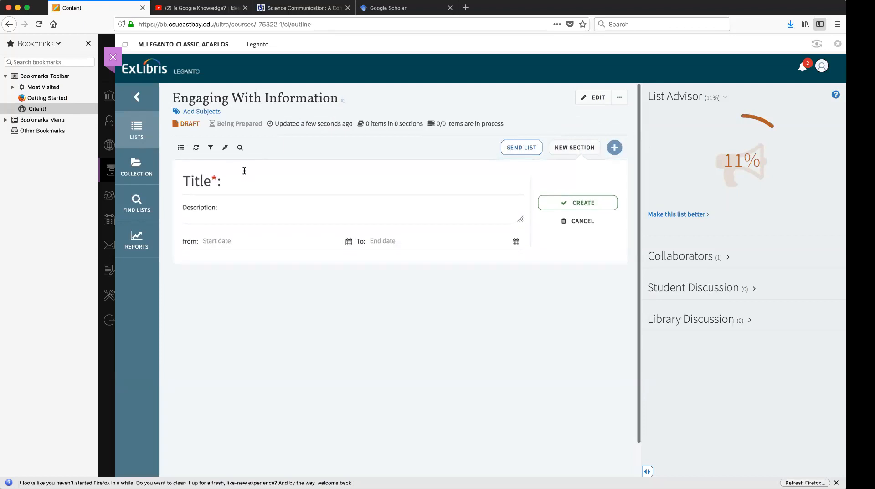
type("Mod")
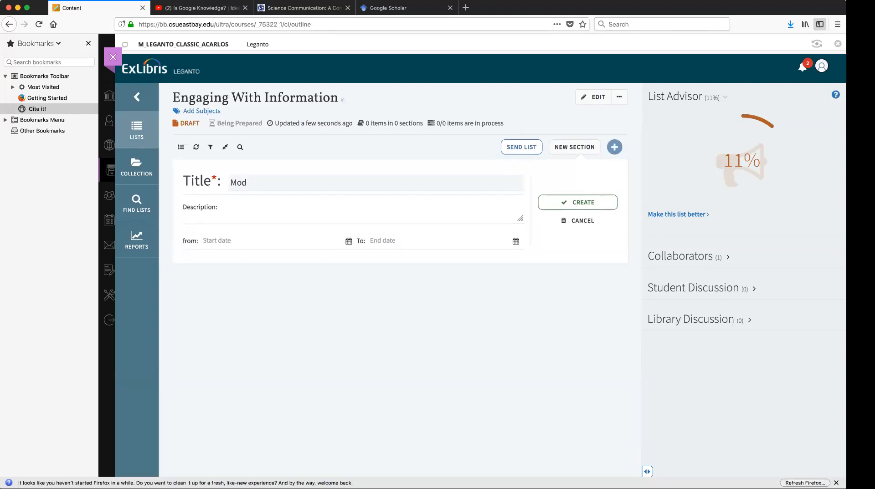
type("ule One")
left_click(579, 205)
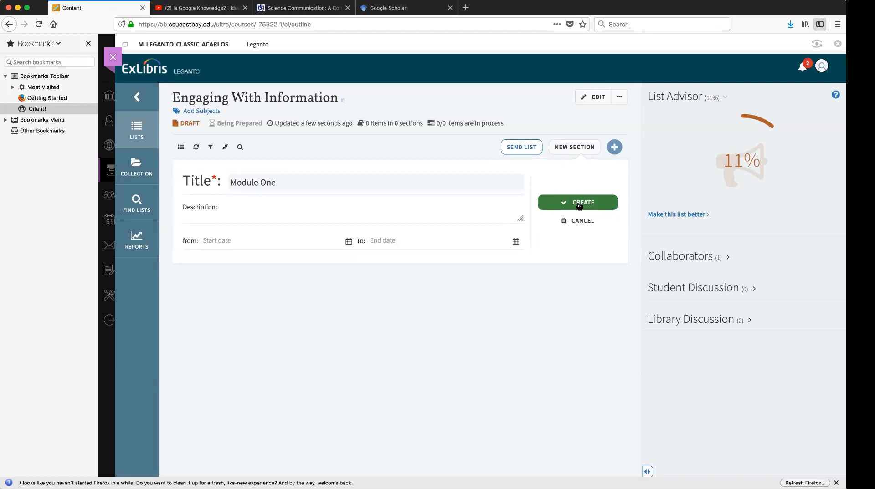
Search the CSU East Bay Collection for "Google Knowledge Graph" to add items, and dismiss the search hint.
left_click(614, 147)
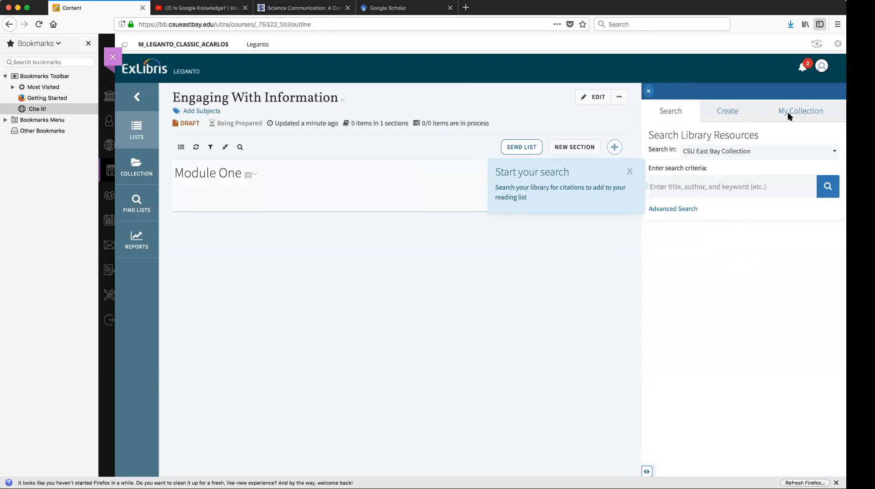
left_click(705, 184)
type("Google")
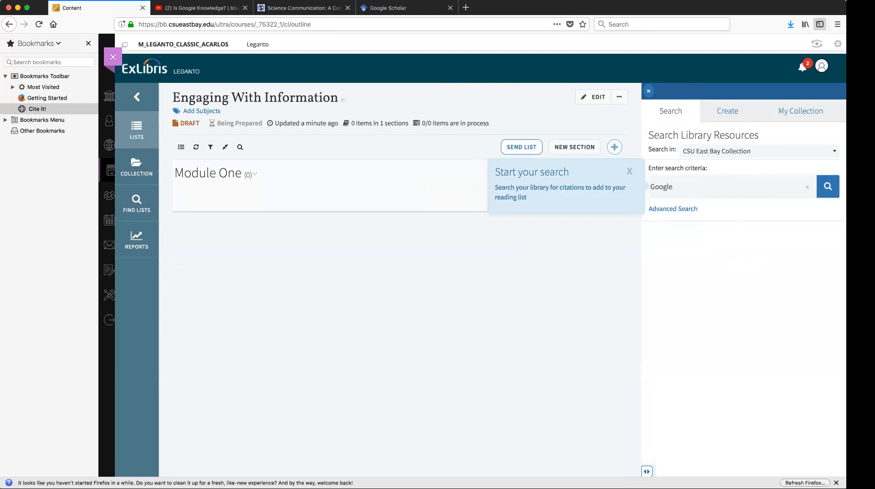
type(" Know")
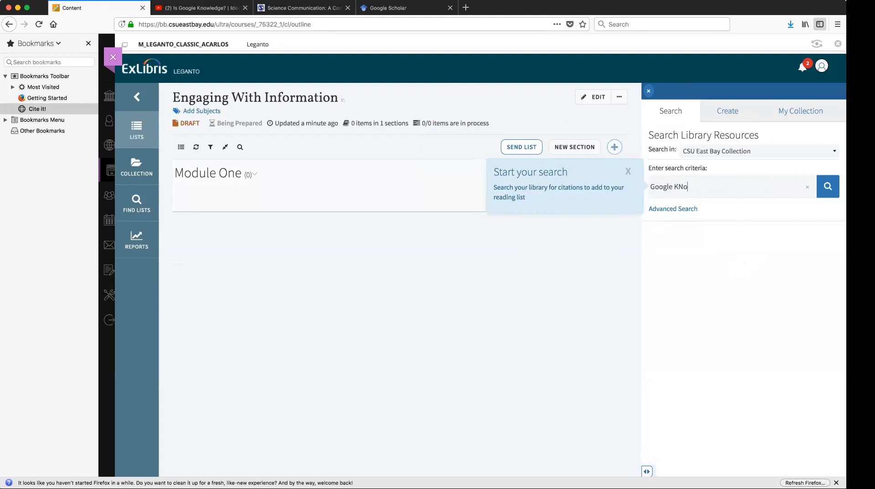
key("BackSpace")
key("BackSpace")
key("BackSpace")
type("nowled")
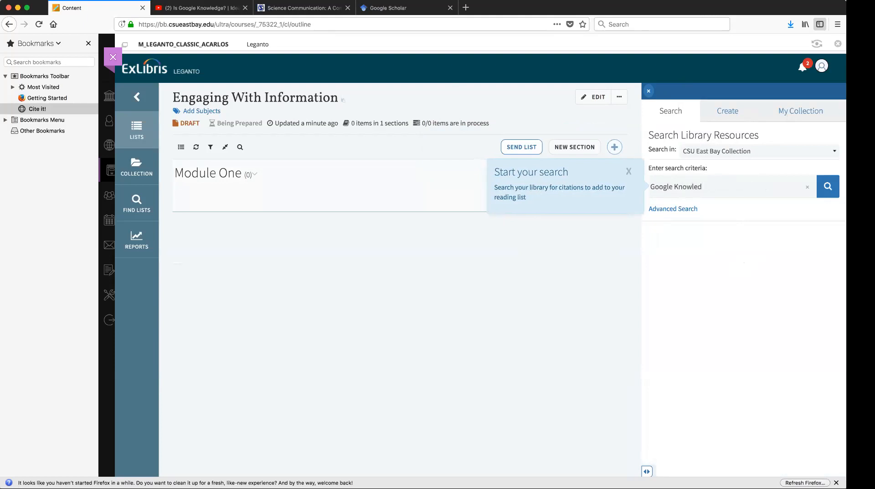
type("ge Graph")
left_click(829, 188)
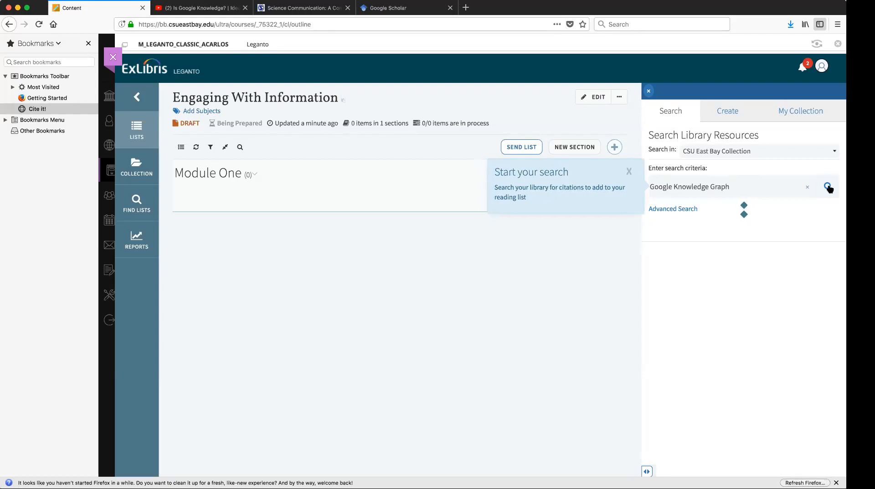
left_click(625, 171)
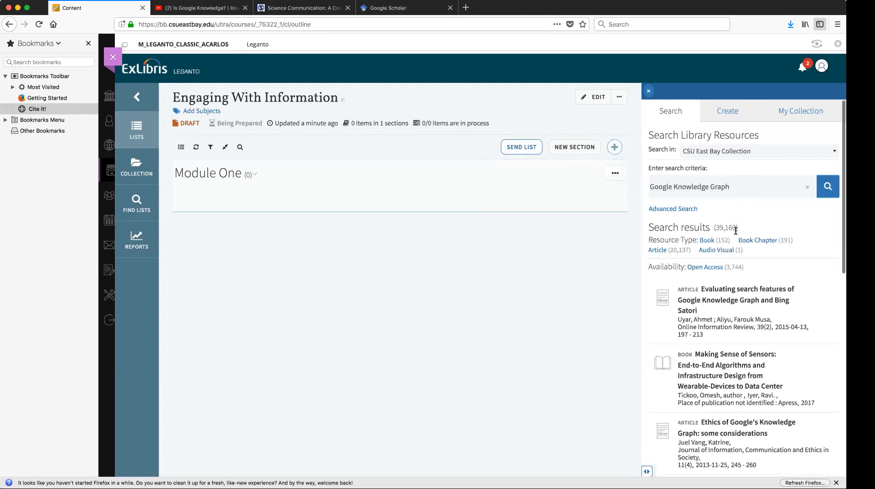
Add the article "Evaluating search features of Google Knowledge Graph and Bing Satori" from the search results to the Module One section.
scroll(795, 306, "down", 2)
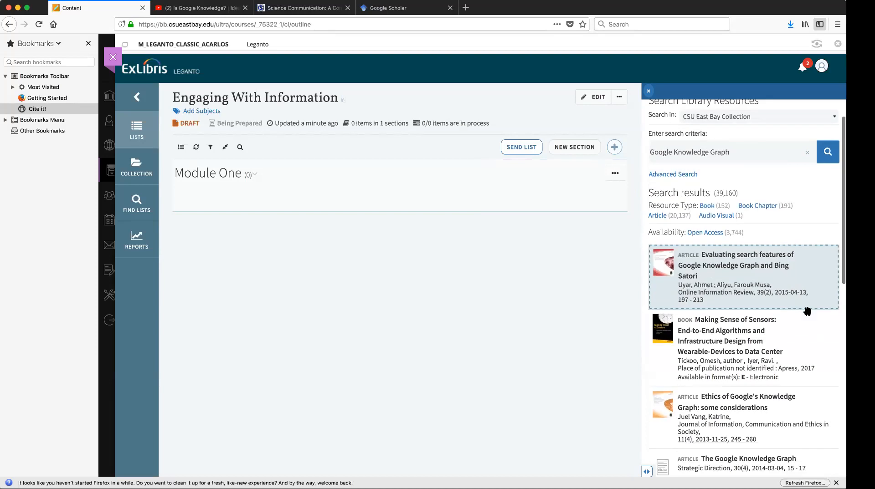
scroll(772, 257, "down", 1)
left_click(772, 258)
left_click_drag(748, 253, 326, 201)
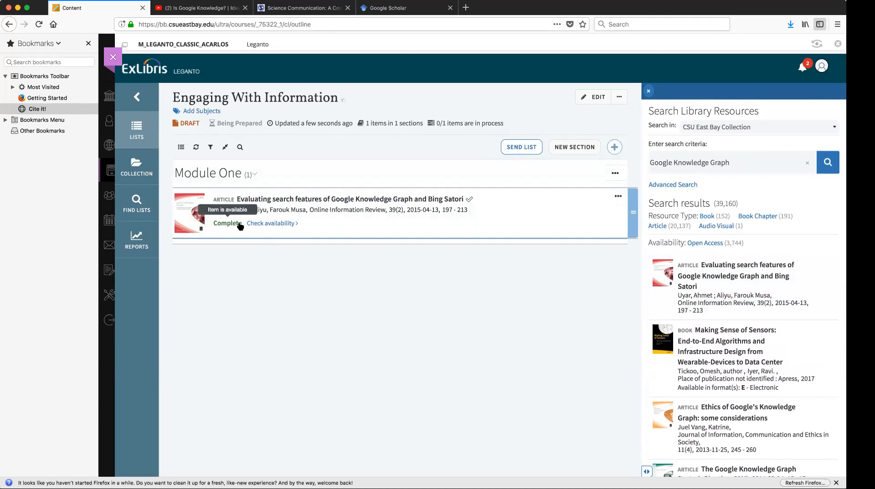
Review the added article's details and its ProQuest ABI/INFORM full-text page, and return to the reading list.
left_click(307, 200)
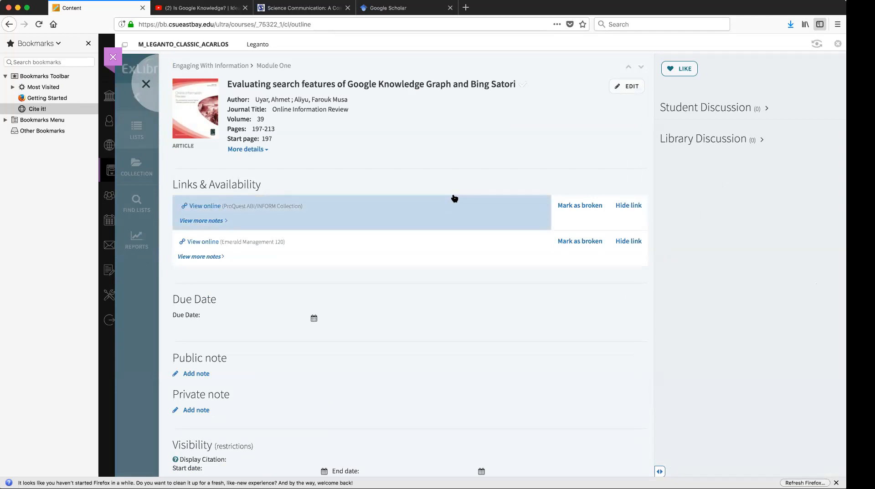
scroll(454, 199, "down", 2)
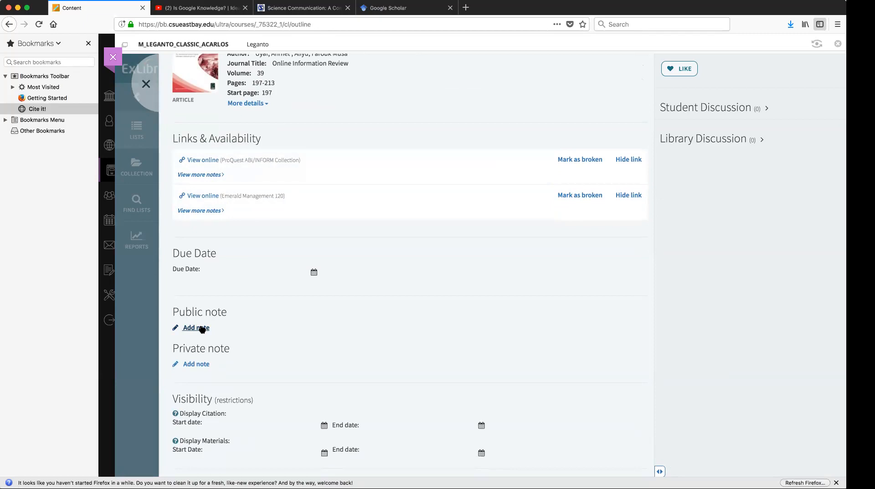
scroll(432, 265, "up", 2)
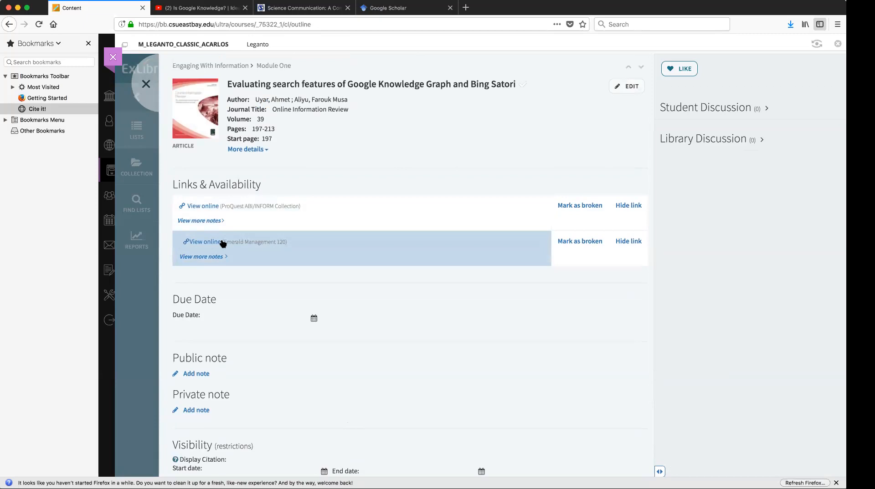
left_click(211, 207)
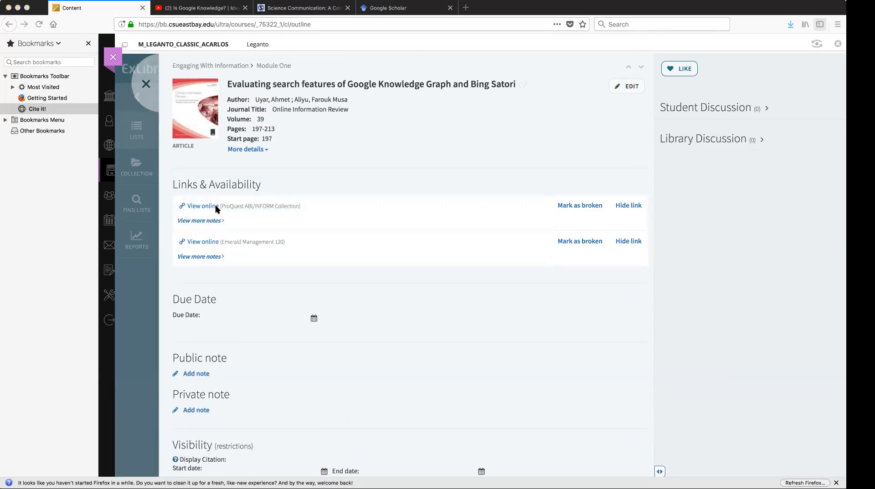
left_click_drag(95, 5, 154, 10)
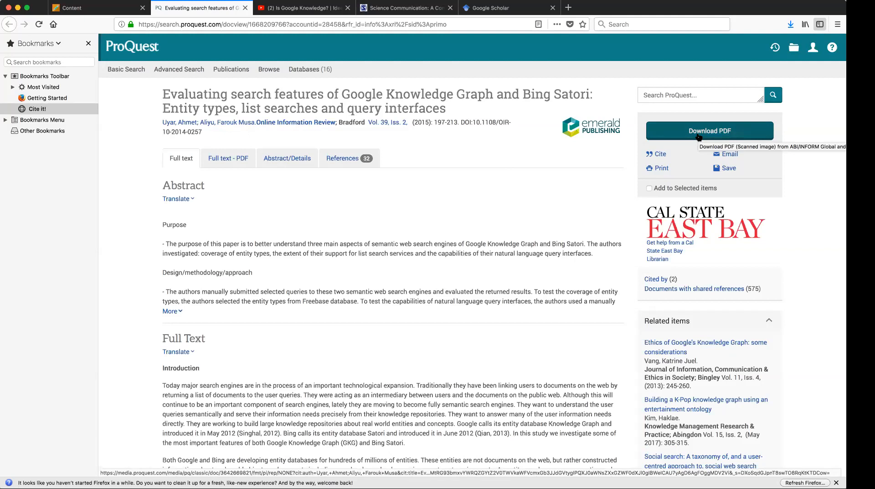
left_click(87, 7)
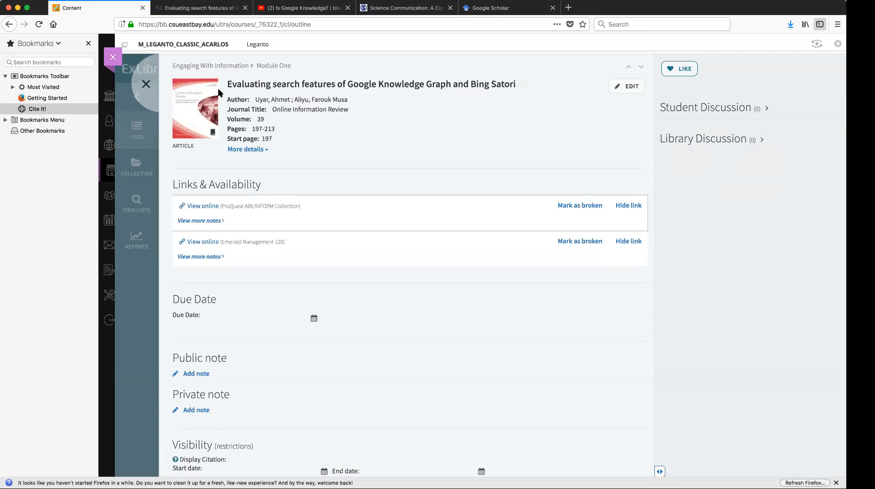
left_click(145, 86)
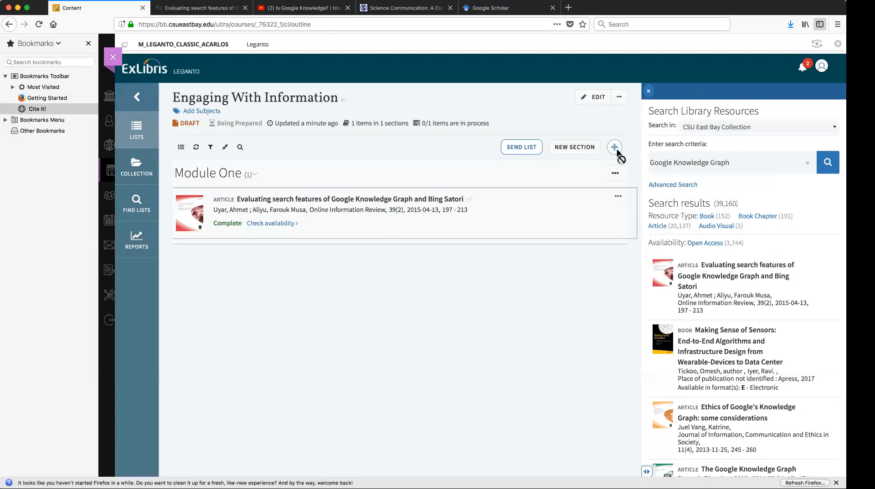
Start a new citation by uploading the guide's file and shorten its title to "The Information Literacy User's Guide".
left_click(647, 92)
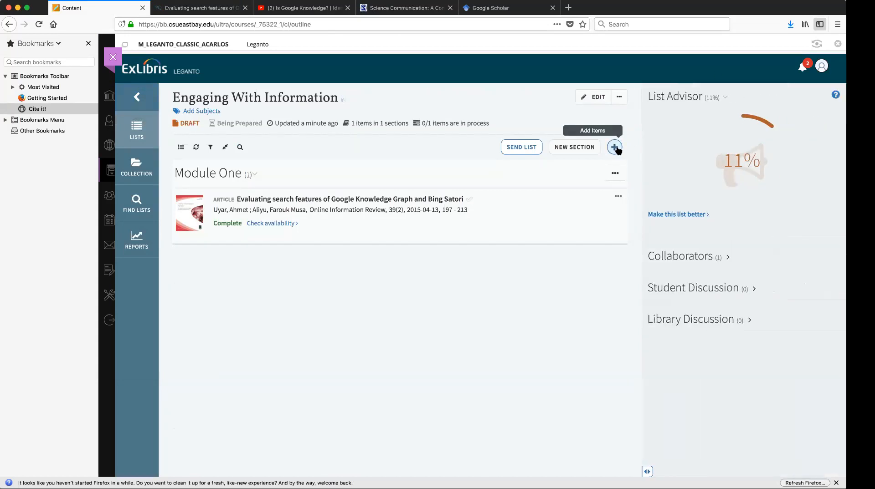
left_click(615, 148)
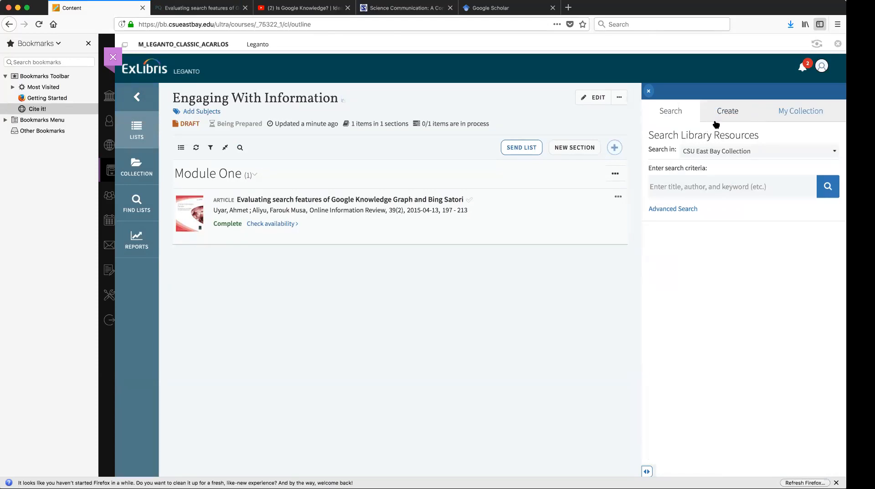
left_click(728, 115)
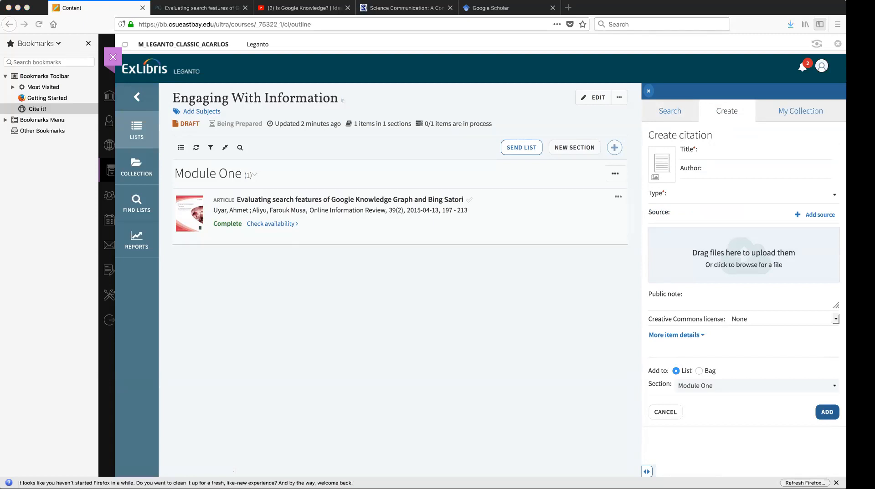
left_click_drag(736, 270, 759, 259)
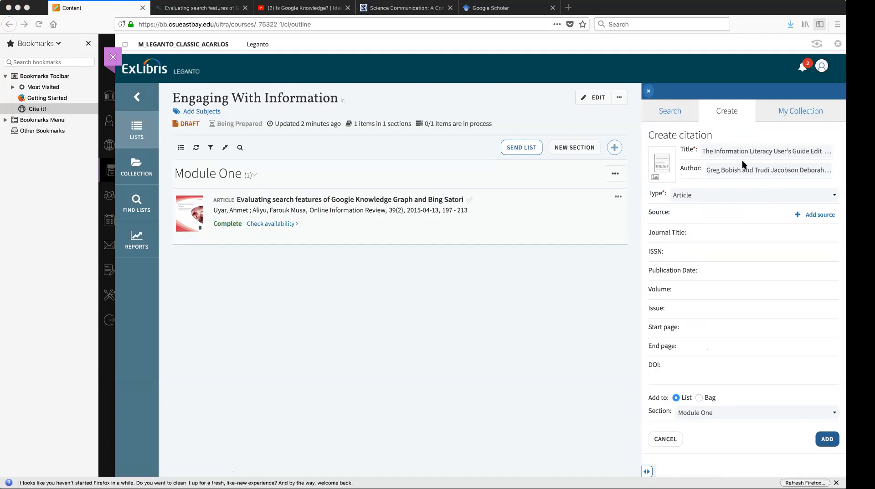
left_click_drag(760, 151, 829, 154)
key("BackSpace")
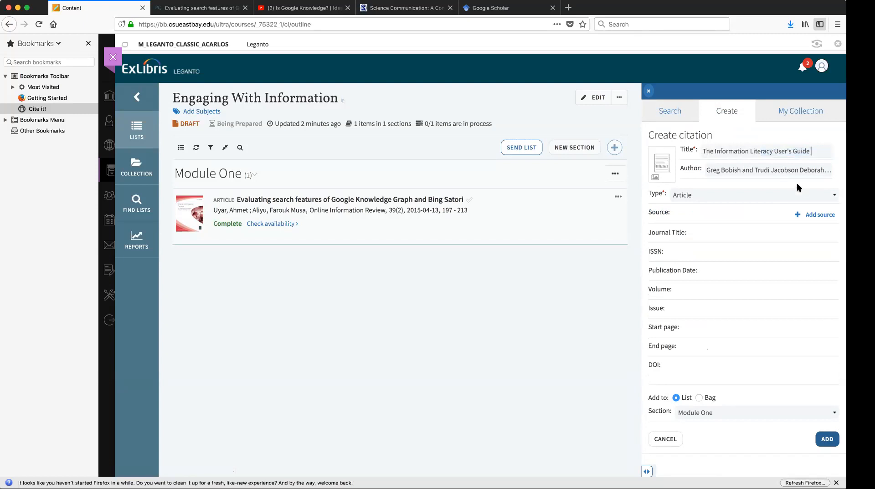
Set the uploaded guide's citation type to Book and add it to the list's Module One section.
left_click(697, 193)
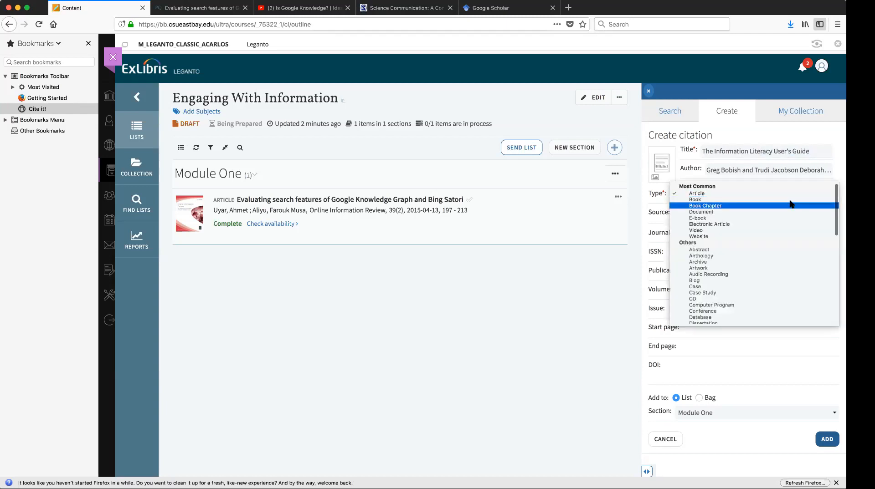
left_click(790, 200)
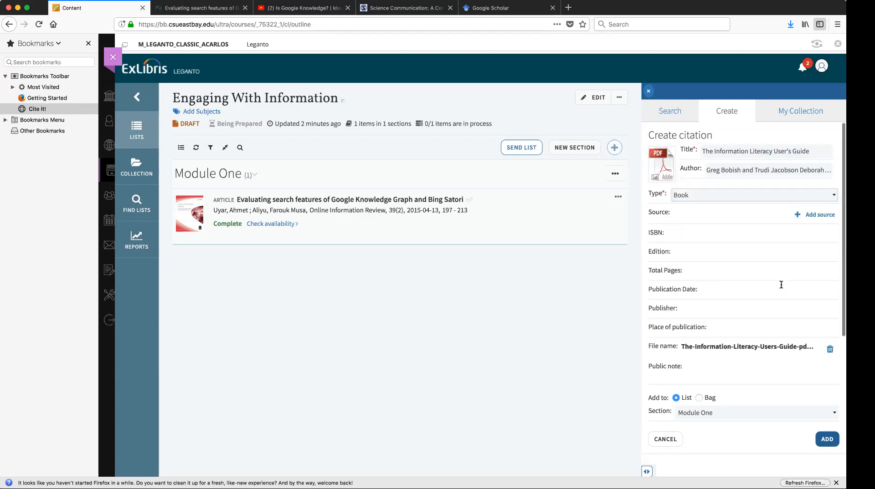
scroll(781, 285, "down", 2)
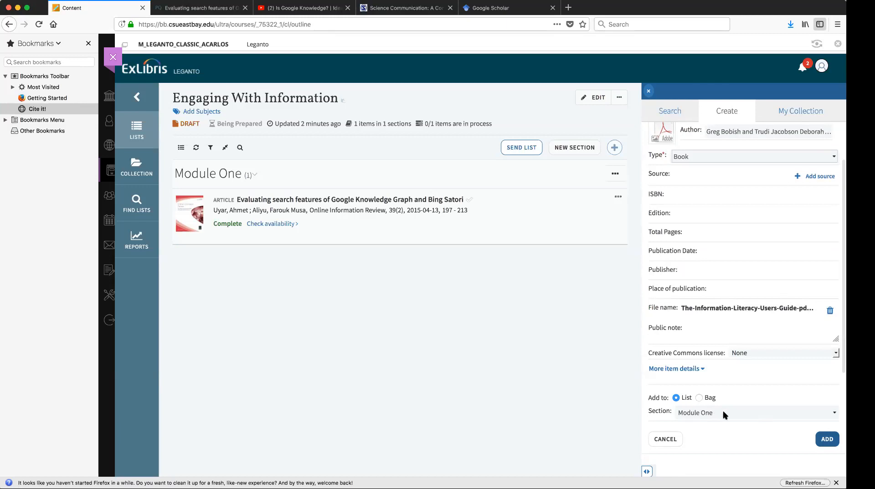
left_click(827, 440)
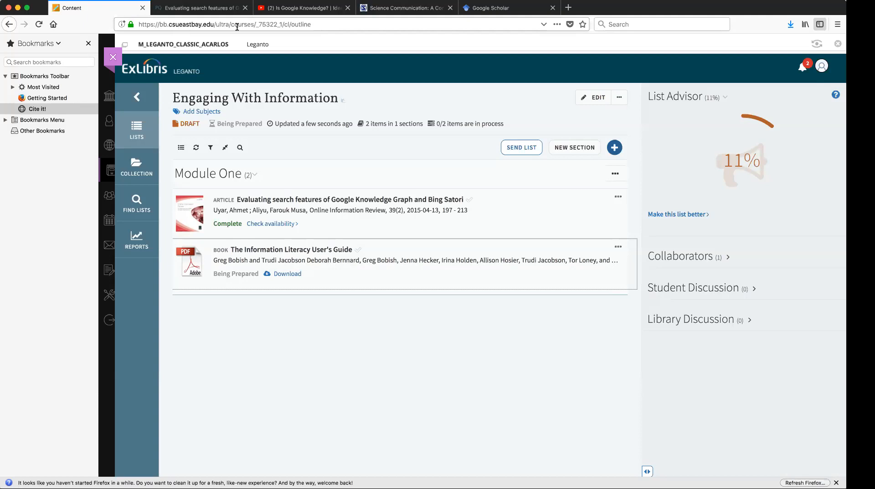
Switch to the SAGE page for "Science Communication: A Contemporary Definition" and launch the Cite It! bookmarklet on it.
left_click(416, 13)
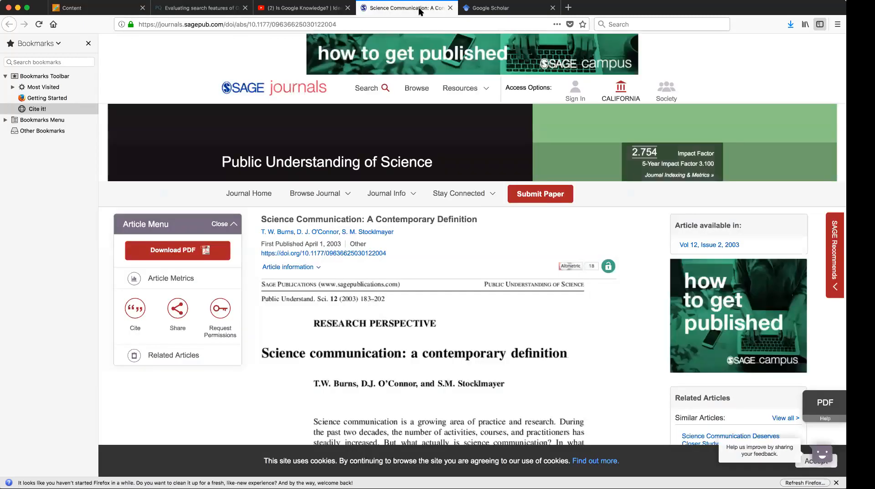
mouse_move(440, 180)
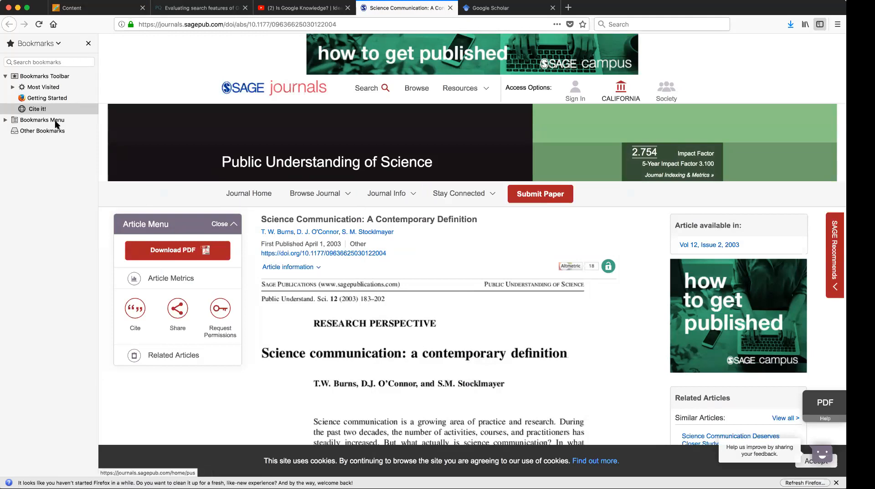
left_click(34, 110)
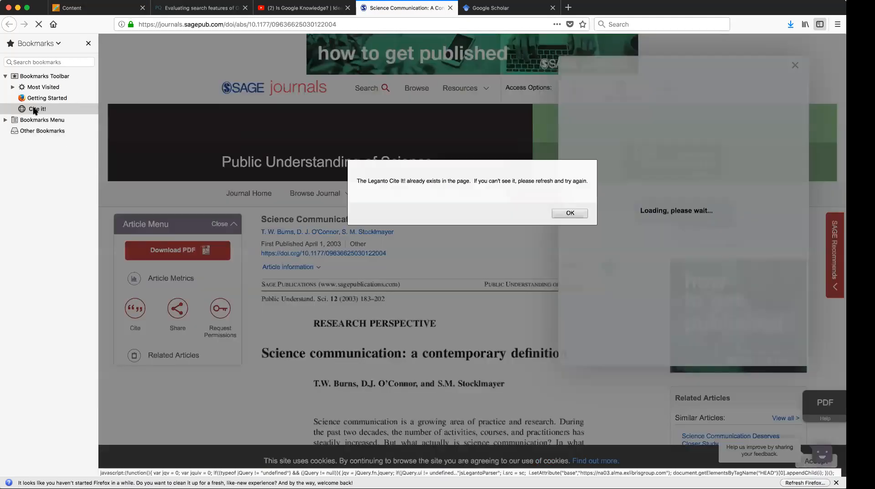
left_click(563, 214)
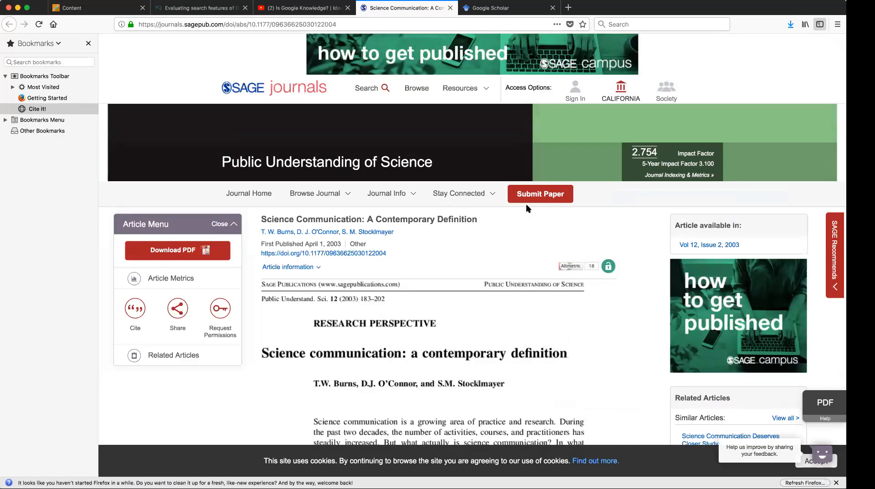
left_click(40, 110)
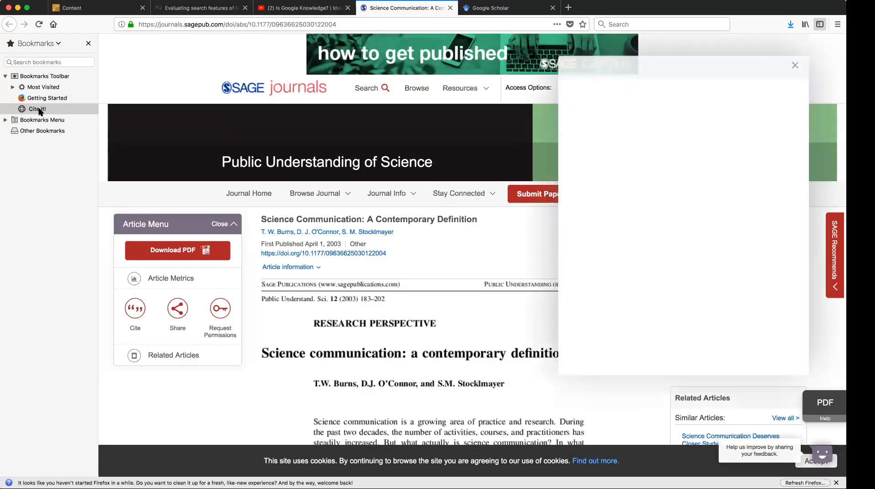
Add the captured SAGE article to the Module One section of the "Engaging With Information" list and close the citation form.
left_click(638, 359)
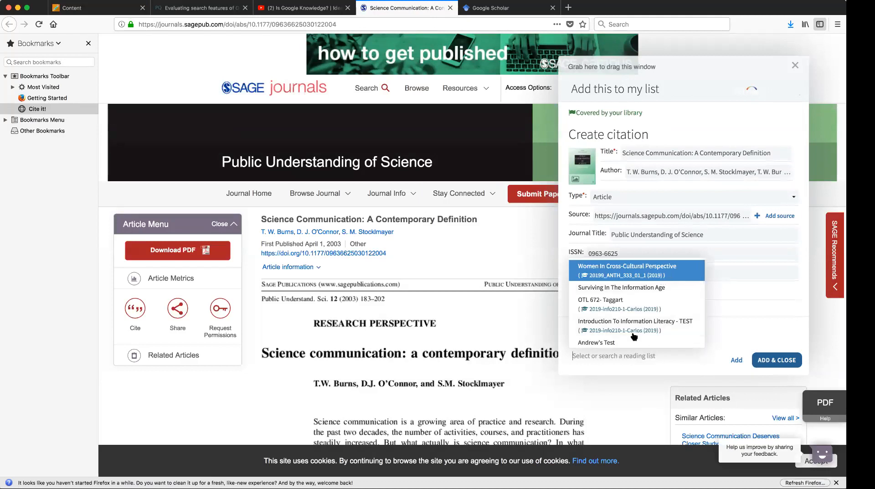
scroll(634, 336, "down", 1)
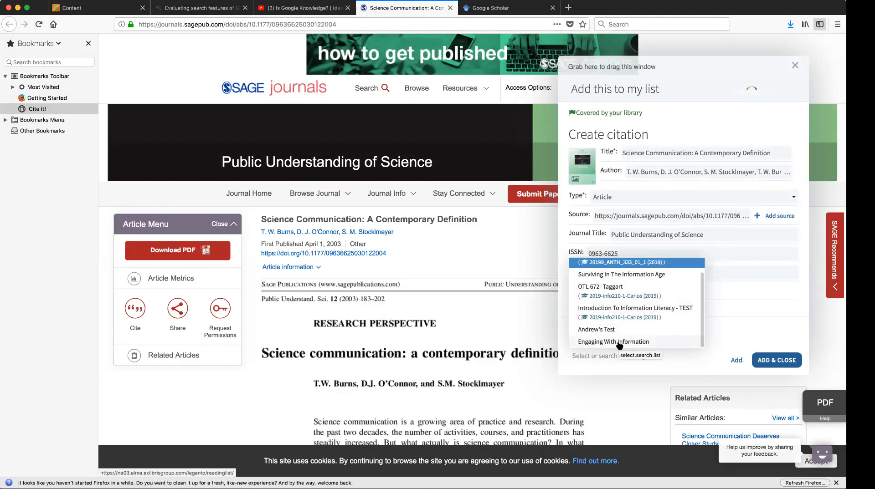
left_click(619, 342)
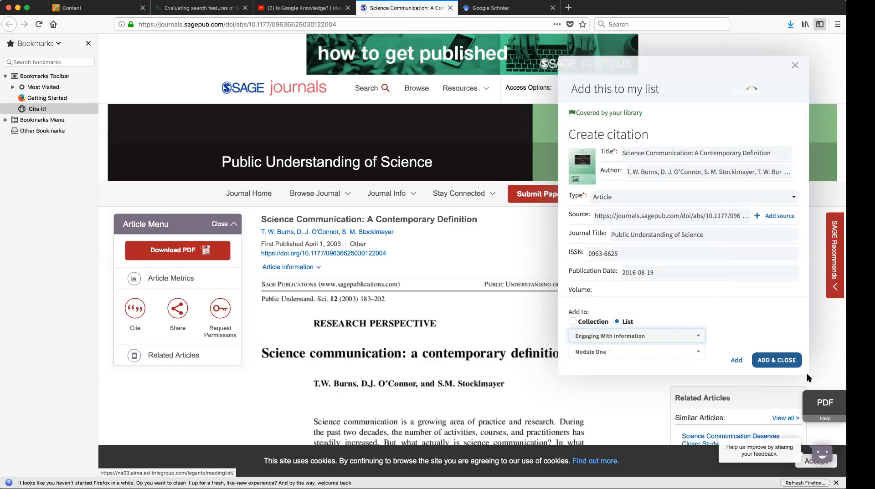
left_click(624, 352)
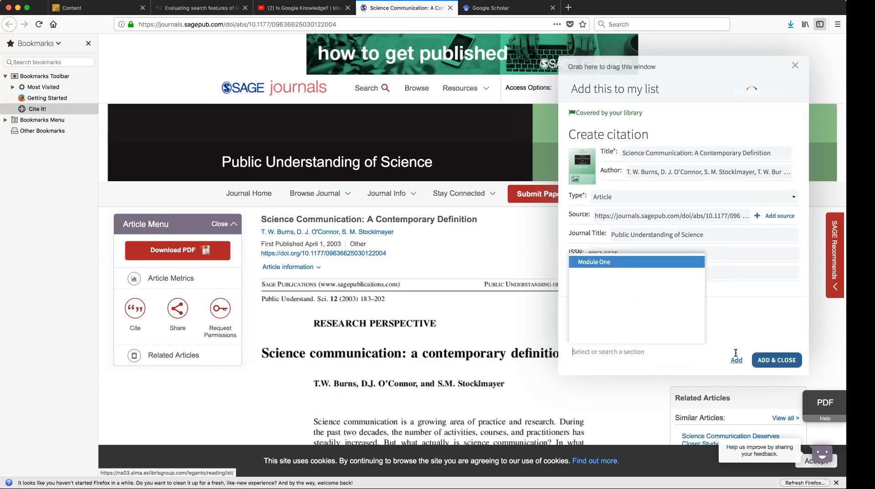
left_click(773, 361)
left_click(772, 360)
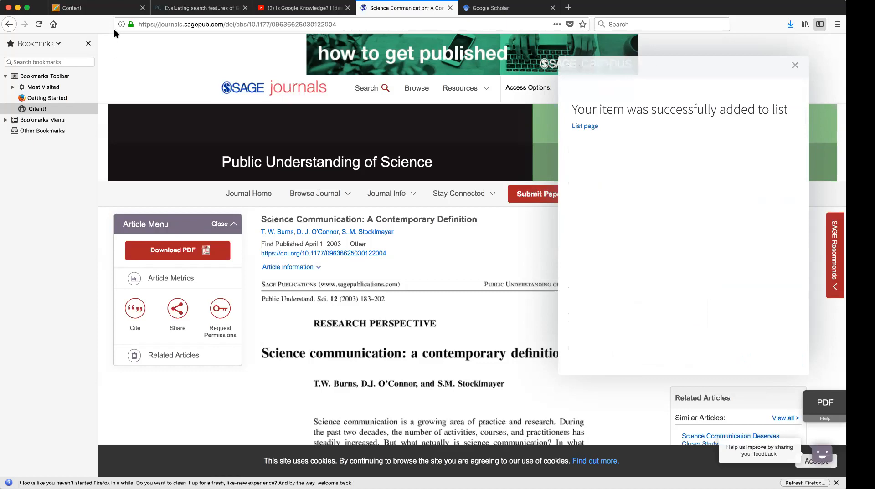
Return to the reading list and review the Cite It! bookmarklet's installation instructions and supported sites.
left_click(93, 8)
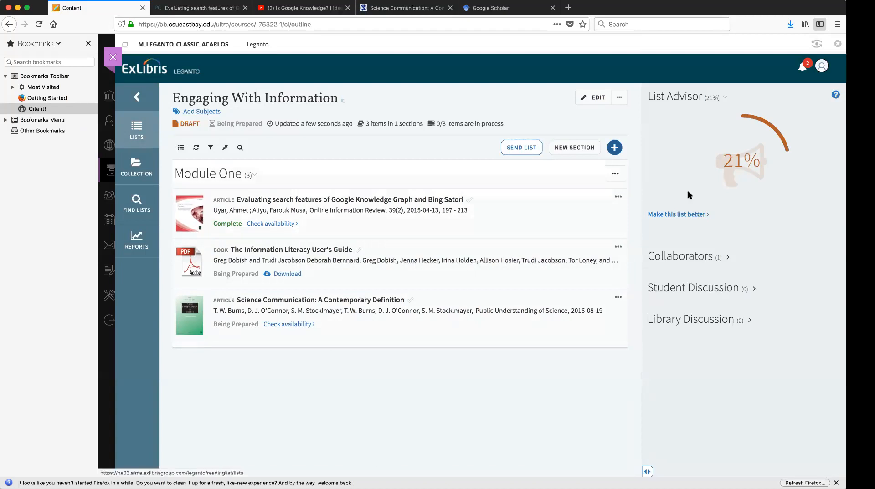
left_click(822, 66)
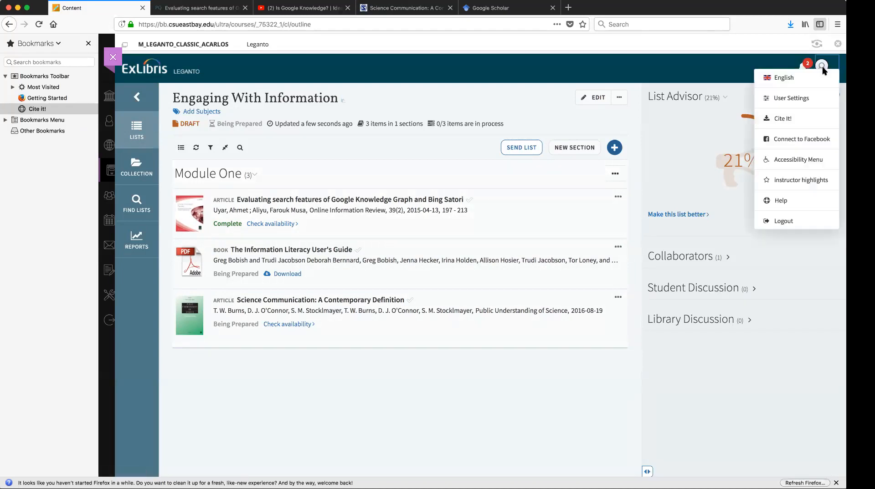
left_click(783, 120)
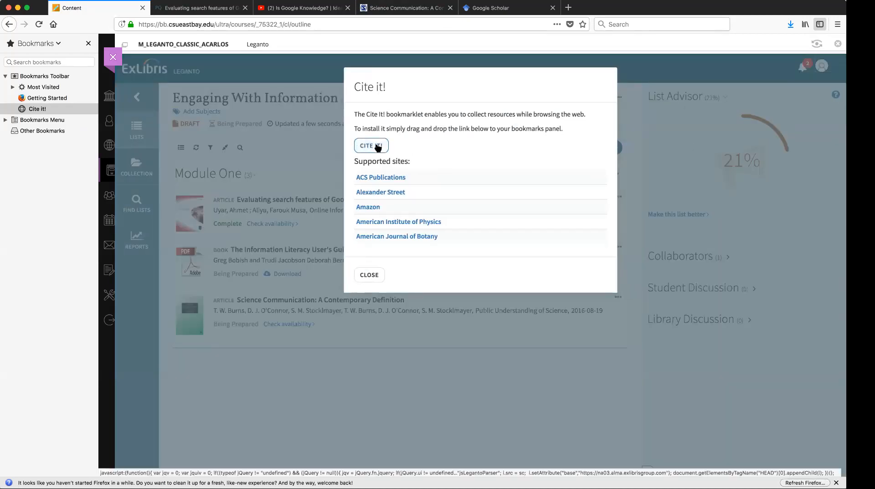
left_click(377, 278)
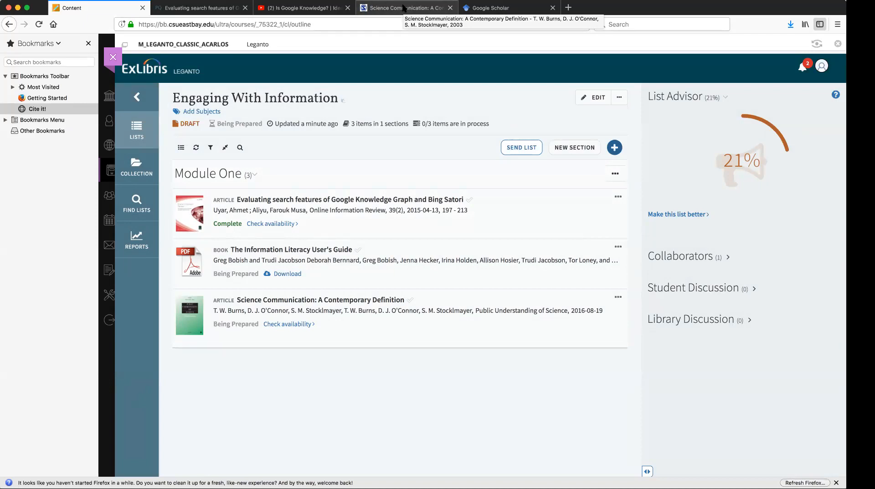
Save the YouTube video "Is Google Knowledge? | Idea Channel | PBS Digital Studios" to the personal collection using Cite It!
left_click(300, 8)
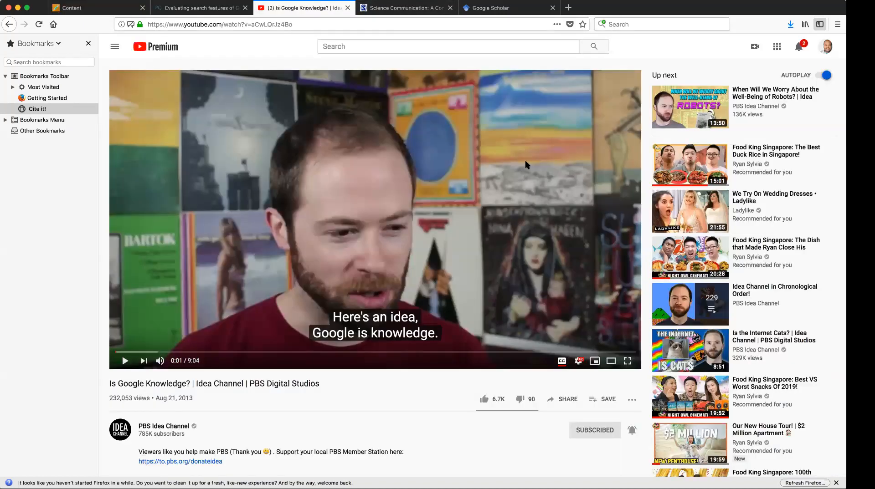
left_click(37, 110)
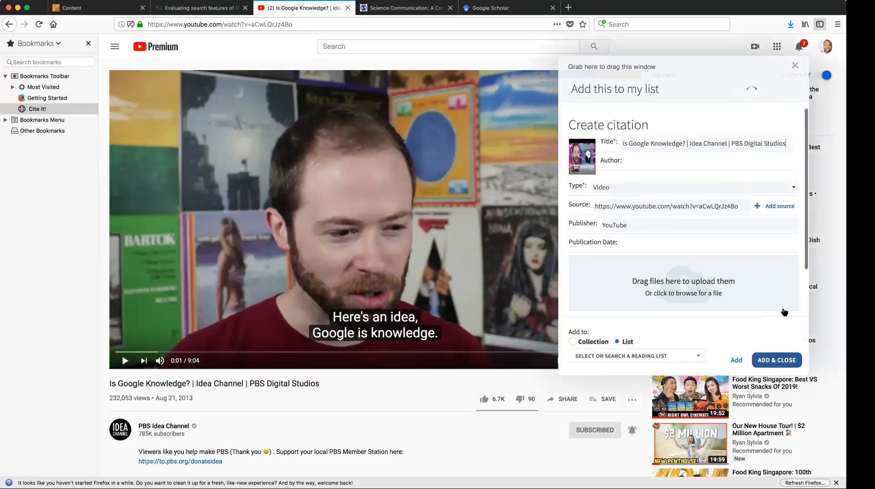
left_click(786, 362)
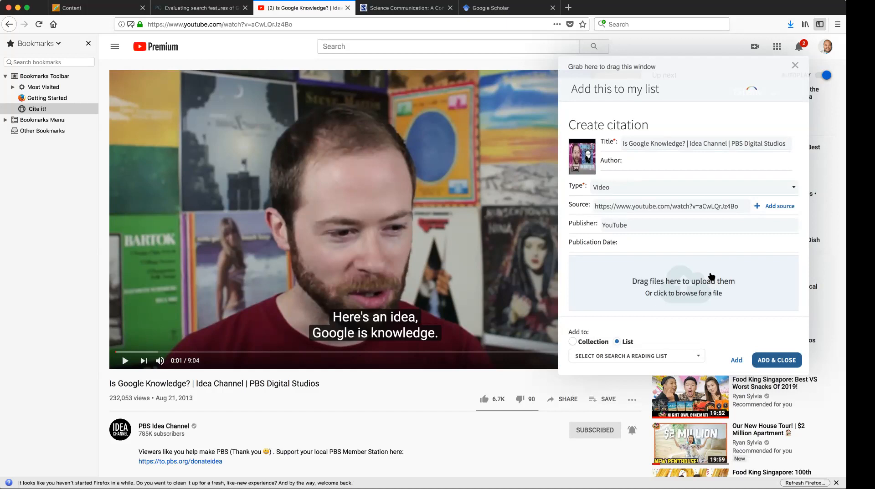
left_click(573, 342)
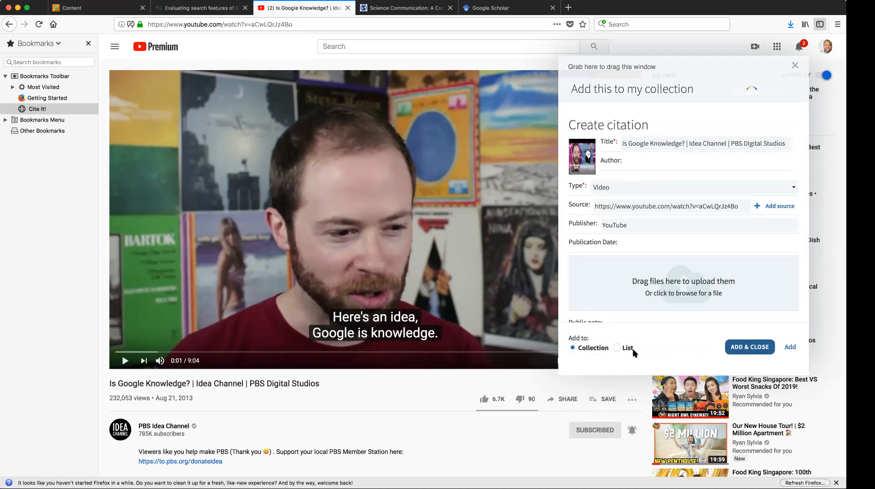
left_click(762, 350)
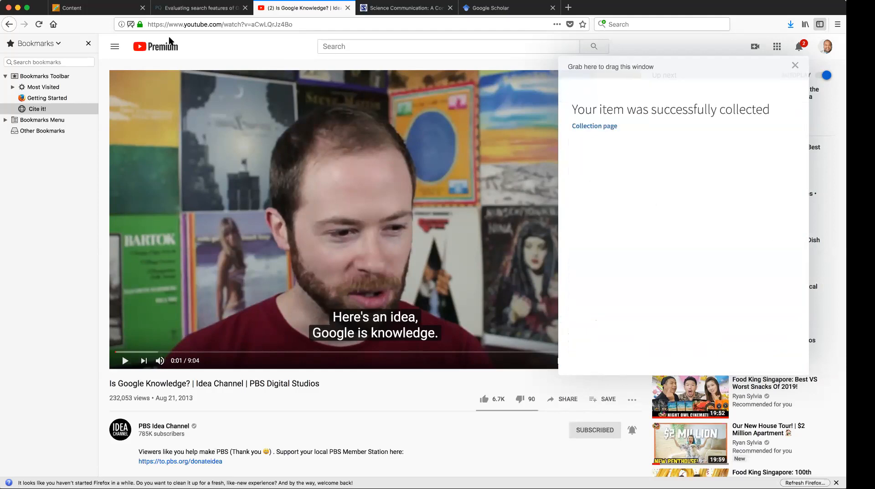
Return to Leganto, check the personal collection for the saved video, and reopen the "Engaging With Information" list.
left_click(109, 10)
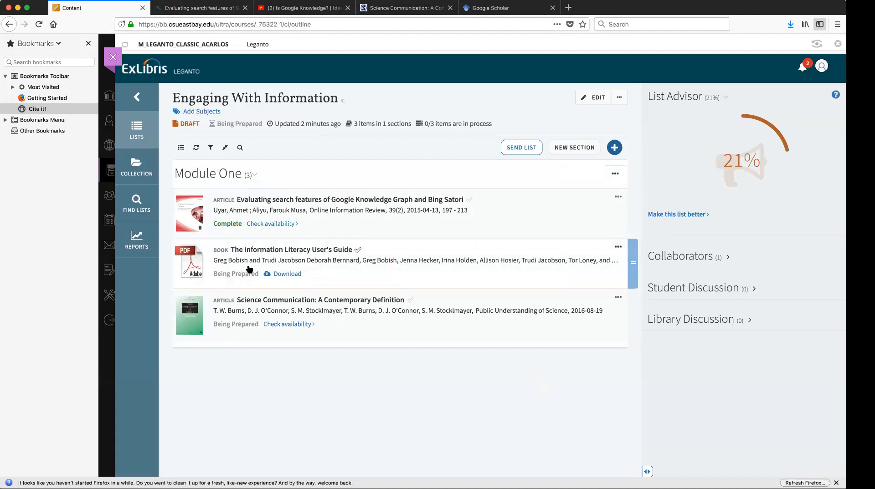
left_click(141, 174)
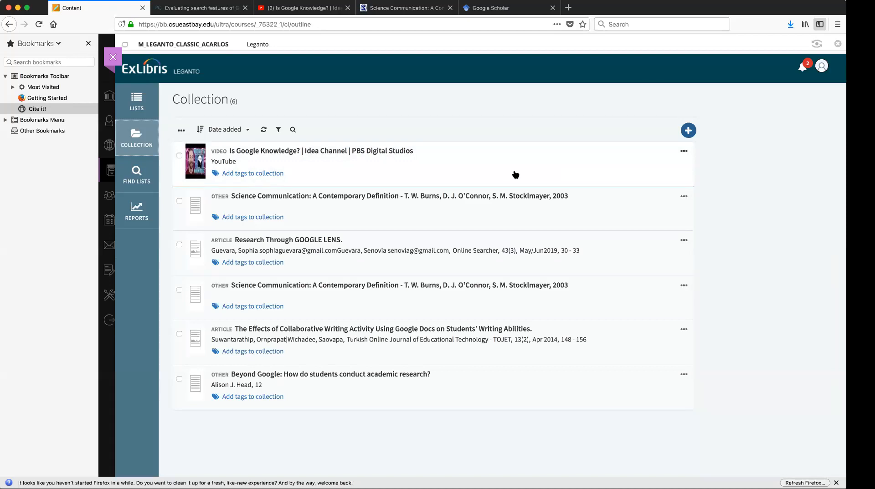
left_click(145, 109)
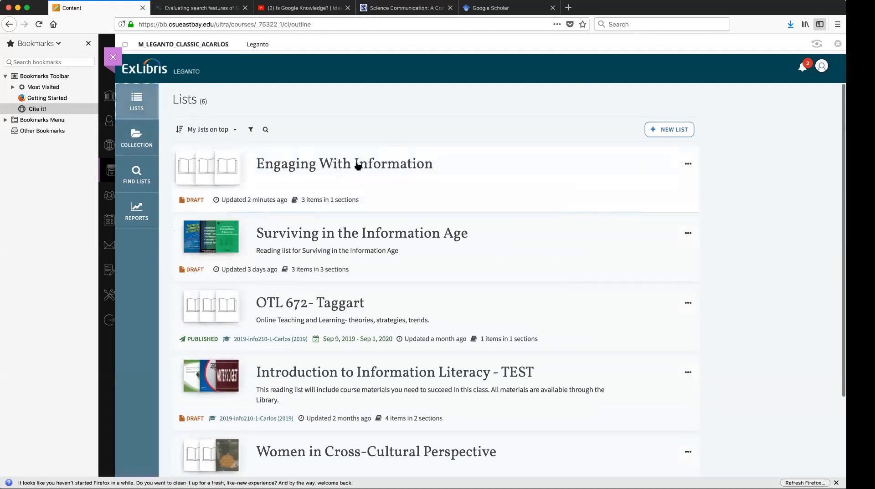
left_click(356, 164)
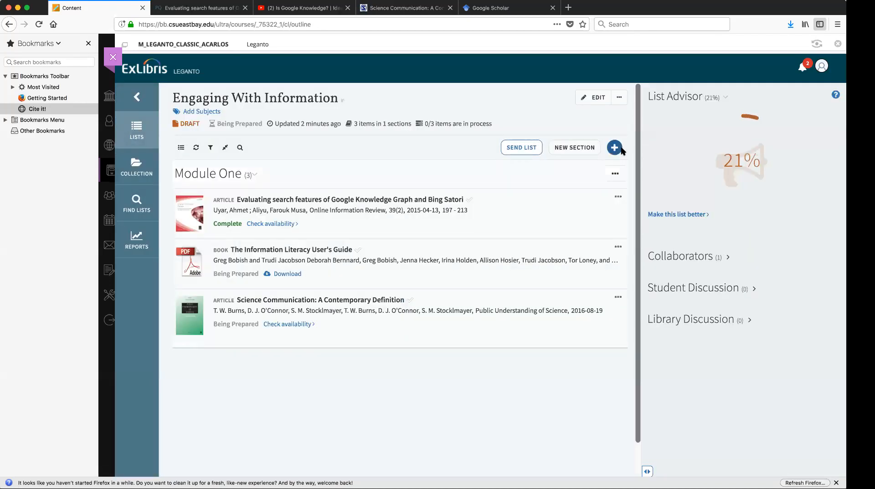
Add the "Is Google Knowledge?" video from My Collection to the end of the Module One section.
left_click(615, 148)
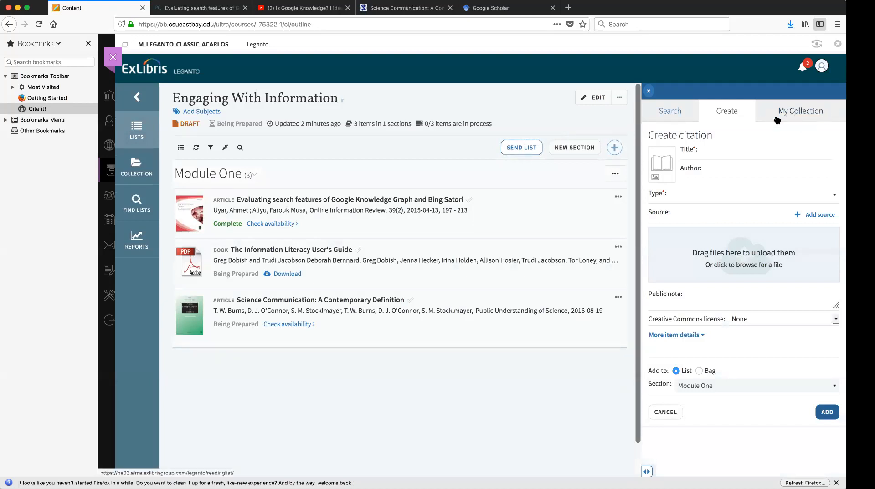
left_click(801, 111)
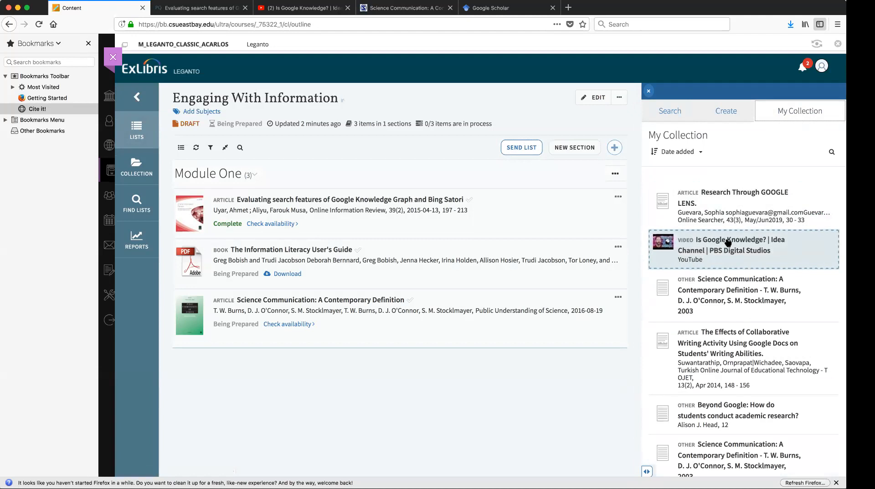
left_click_drag(727, 242, 301, 376)
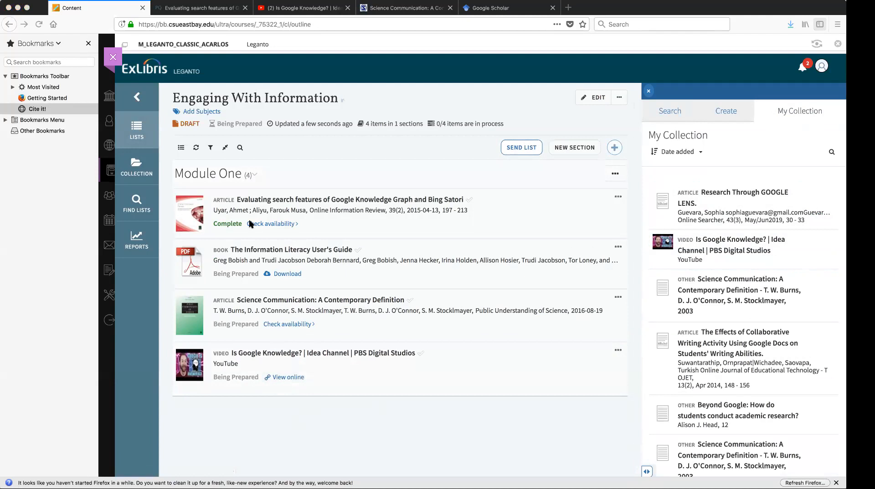
left_click(18, 15)
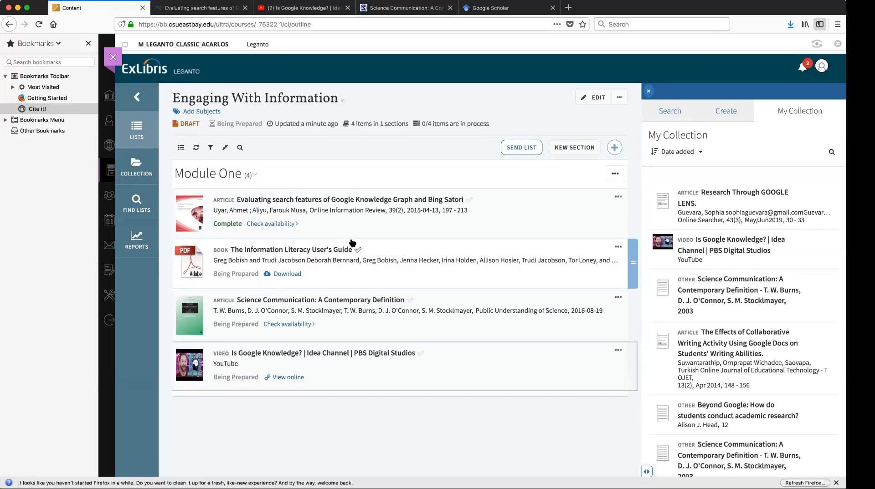
Send the reading list to the library for processing and publish it to all students at the institution.
left_click(521, 149)
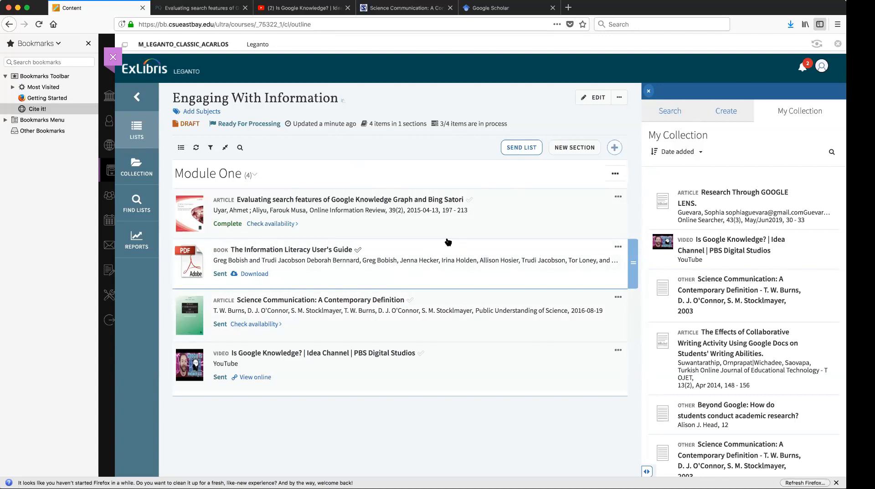
left_click(619, 98)
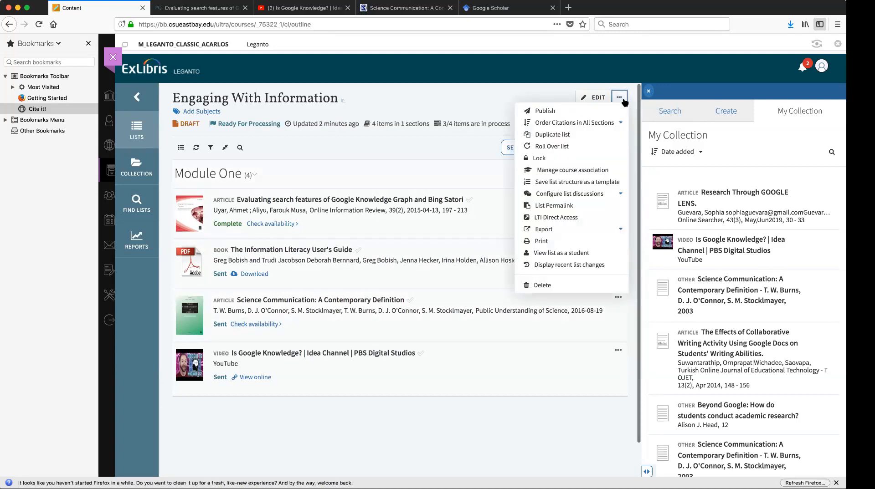
left_click(541, 111)
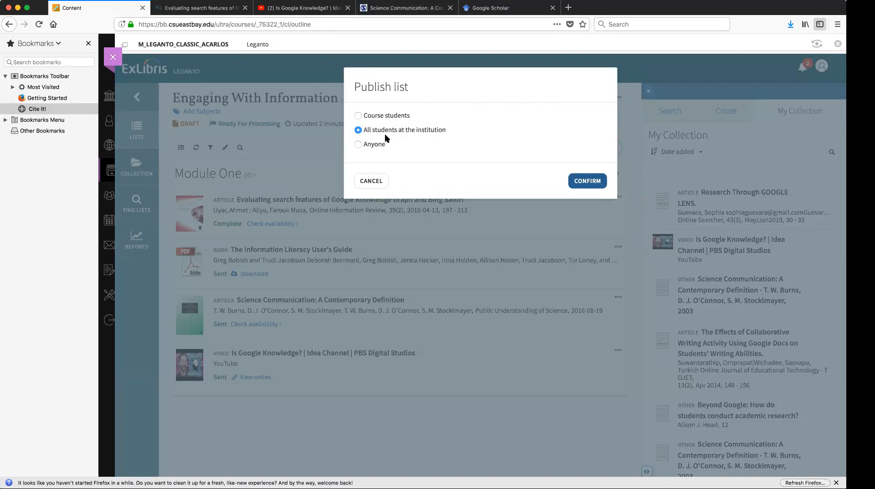
left_click(591, 183)
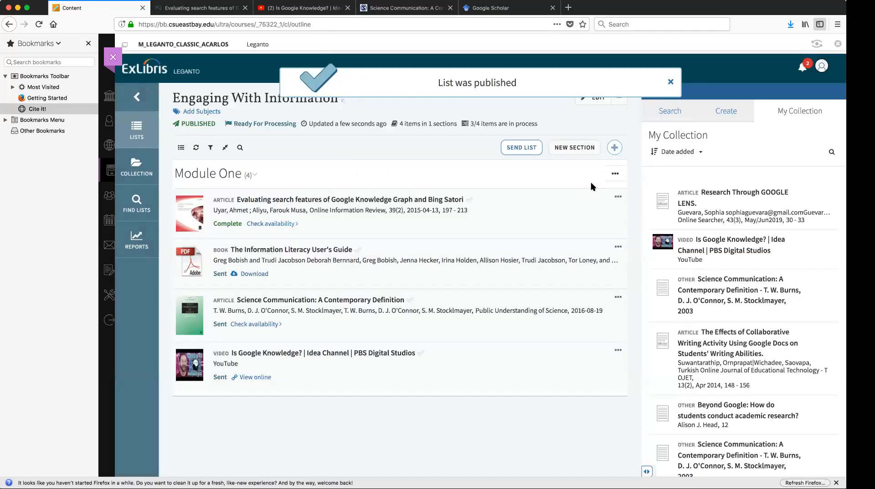
Dismiss the publication notice and display the "Engaging With Information" list as a student.
left_click(671, 82)
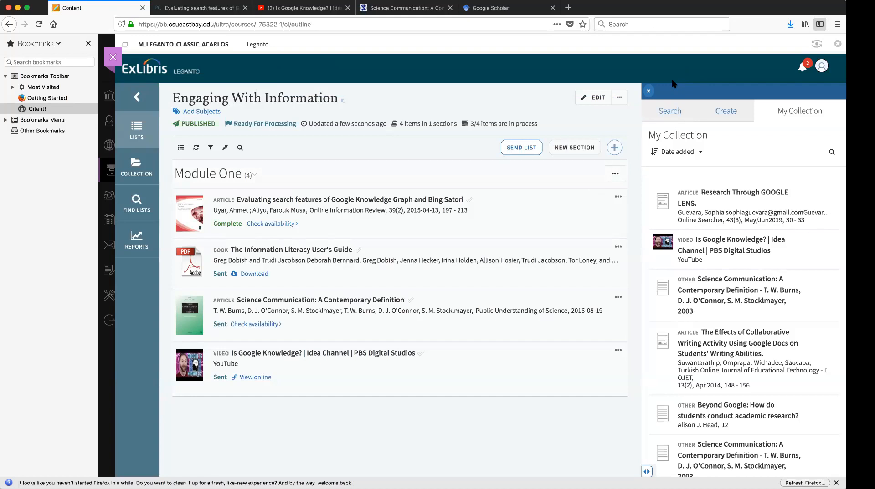
left_click(619, 98)
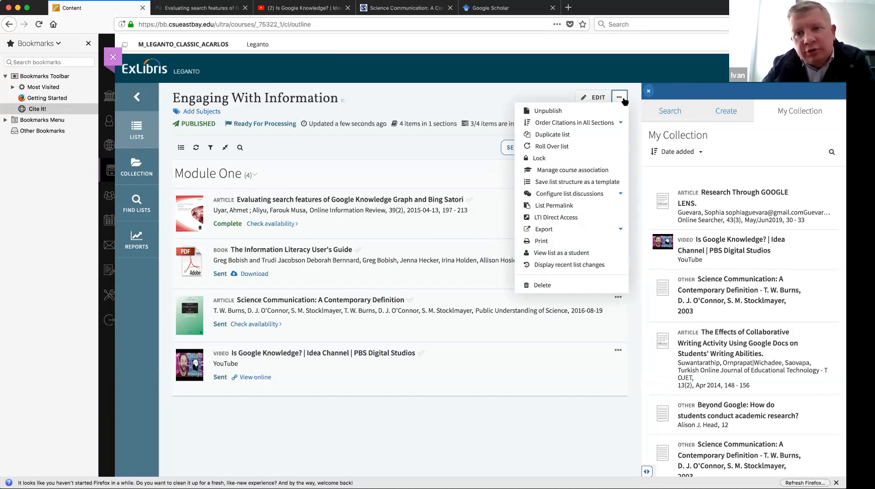
left_click(414, 100)
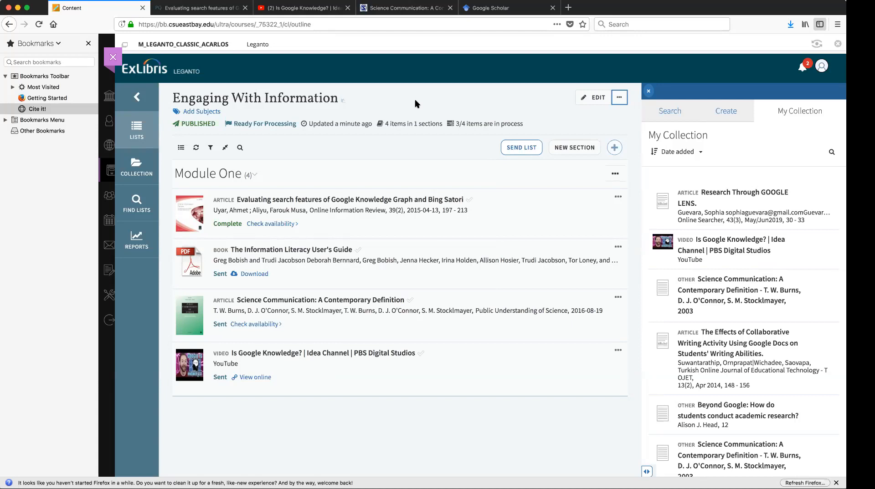
left_click(618, 100)
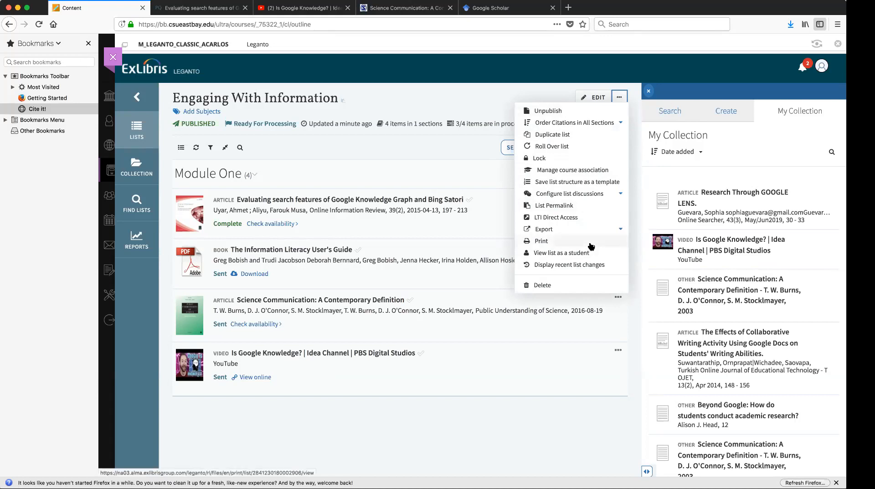
left_click(555, 254)
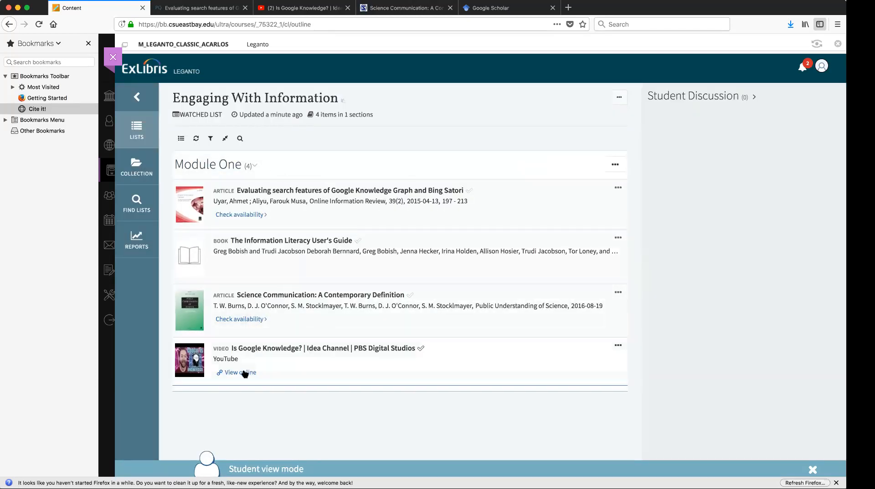
Check the student-facing details and availability of "Science Communication: A Contemporary Definition" and "The Information Literacy User's Guide".
left_click(249, 319)
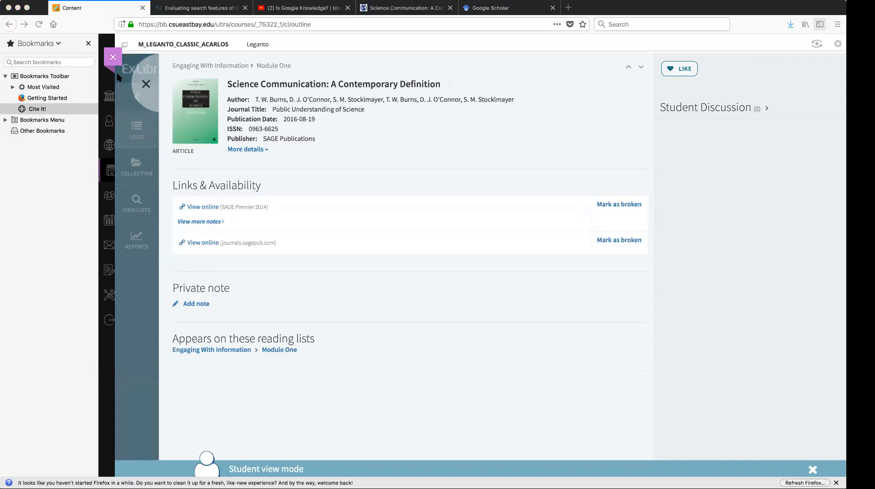
left_click(145, 84)
left_click(273, 237)
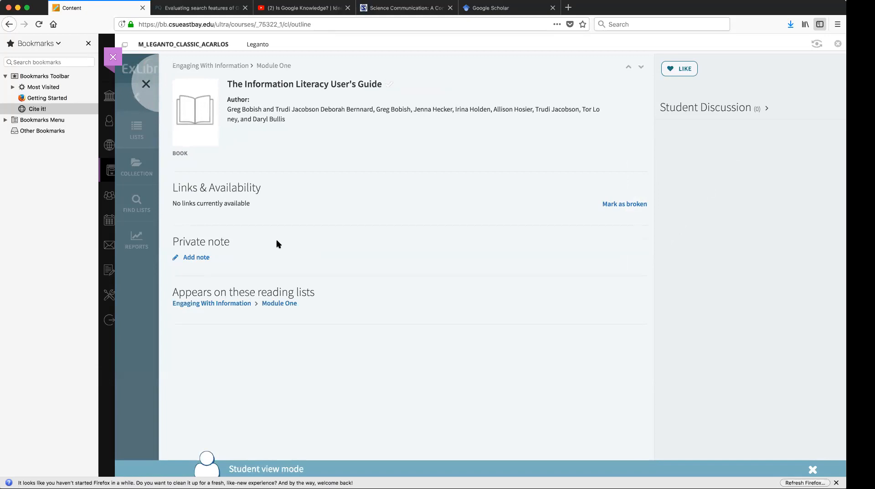
left_click(147, 99)
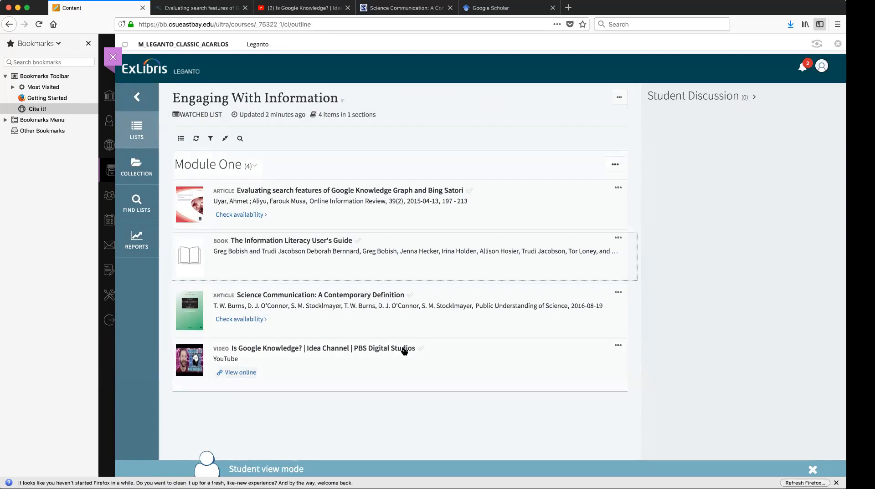
Review the list options offered to students, then leave the student view by reopening "Engaging With Information" from the reading lists.
left_click(619, 97)
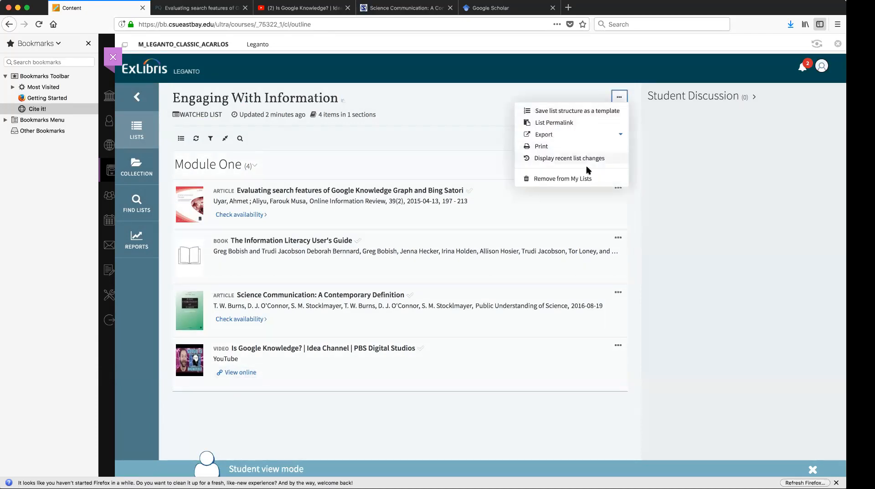
left_click(136, 129)
left_click(371, 164)
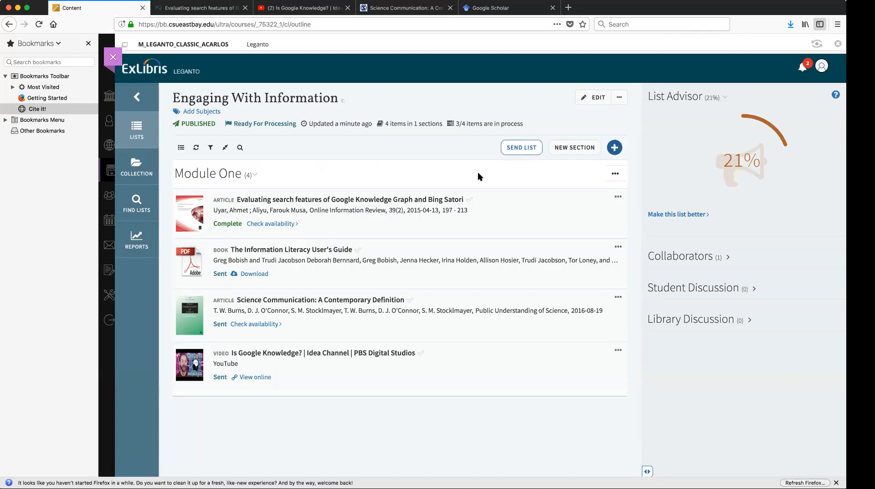
Inspect the course association settings of the "Engaging With Information" list, then close them and exit Leganto.
left_click(619, 99)
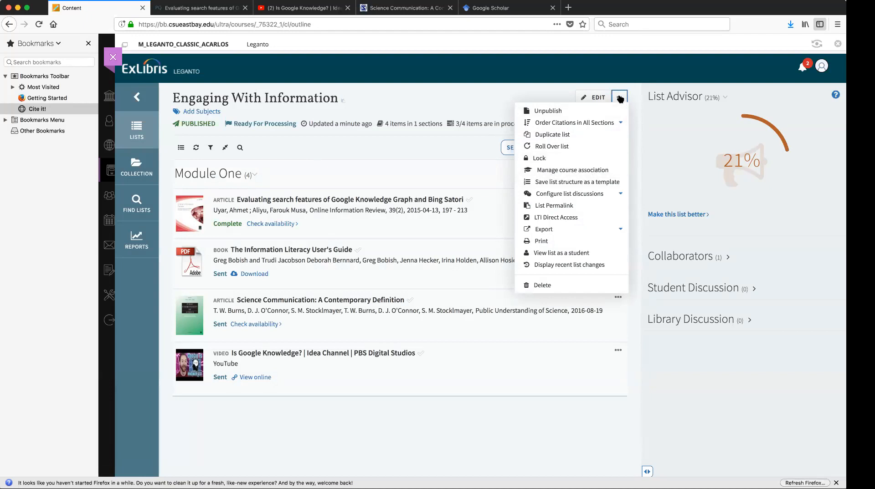
left_click(573, 172)
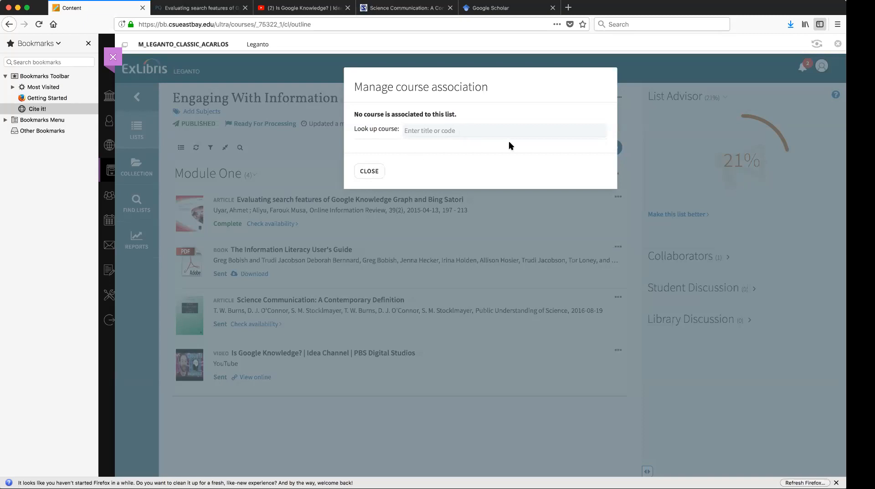
left_click(370, 172)
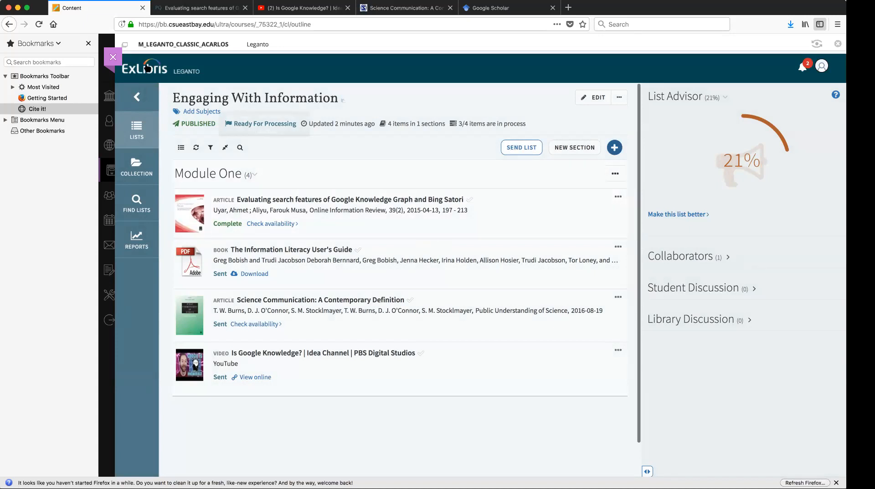
left_click(113, 58)
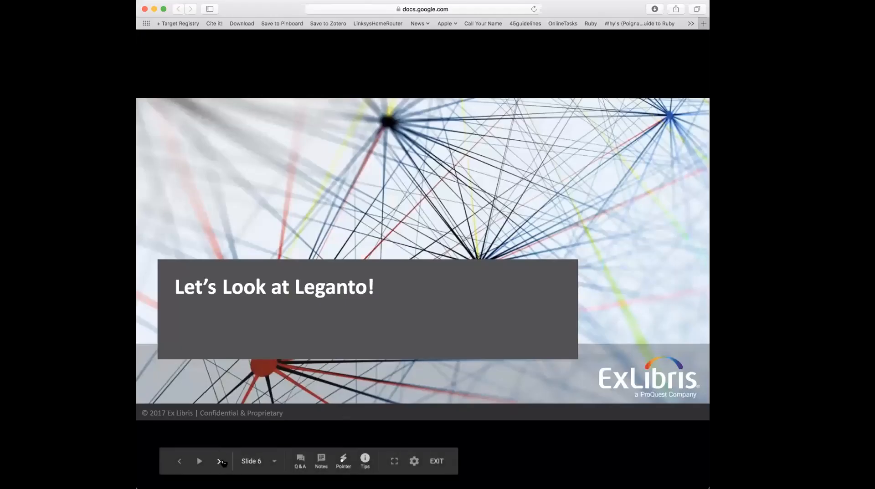
left_click(221, 462)
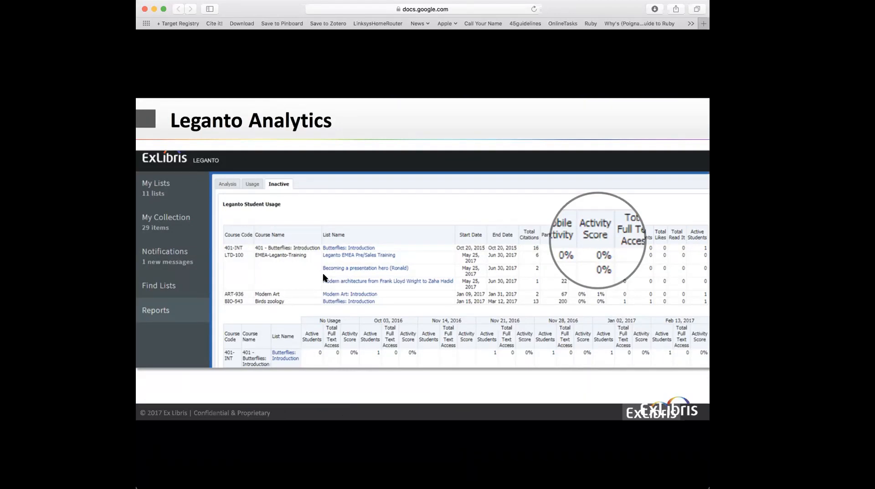
left_click(323, 274)
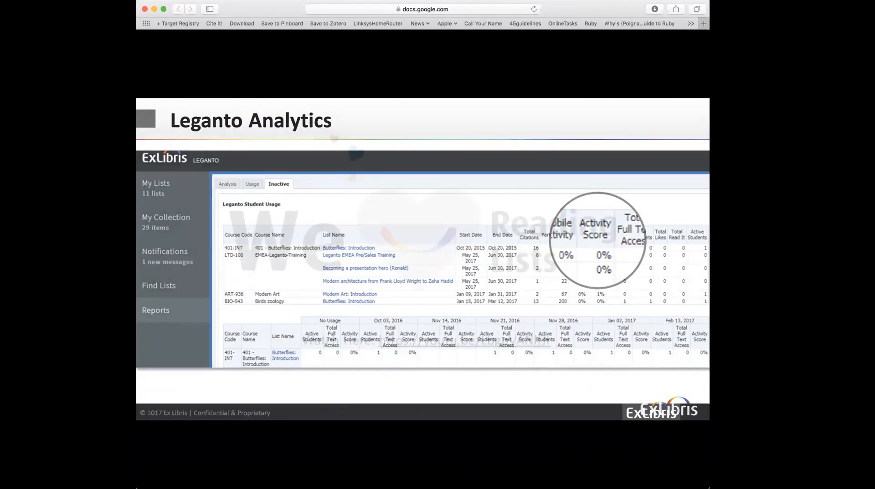